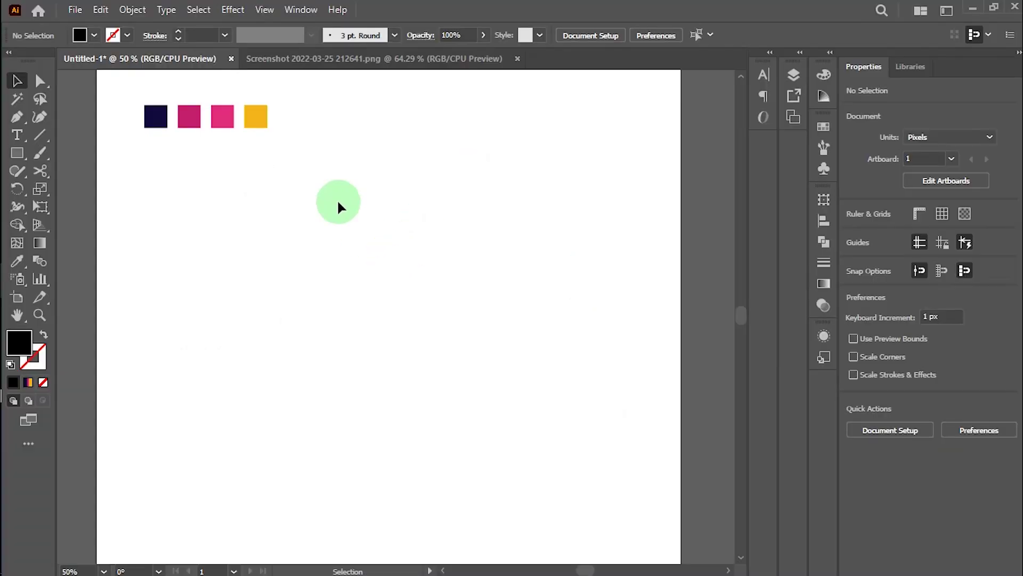
Step: Add a lowercase 'v' text object in Adahi Personal Use Black on the artboard
{"action": "left_click", "coordinate": [17, 138]}
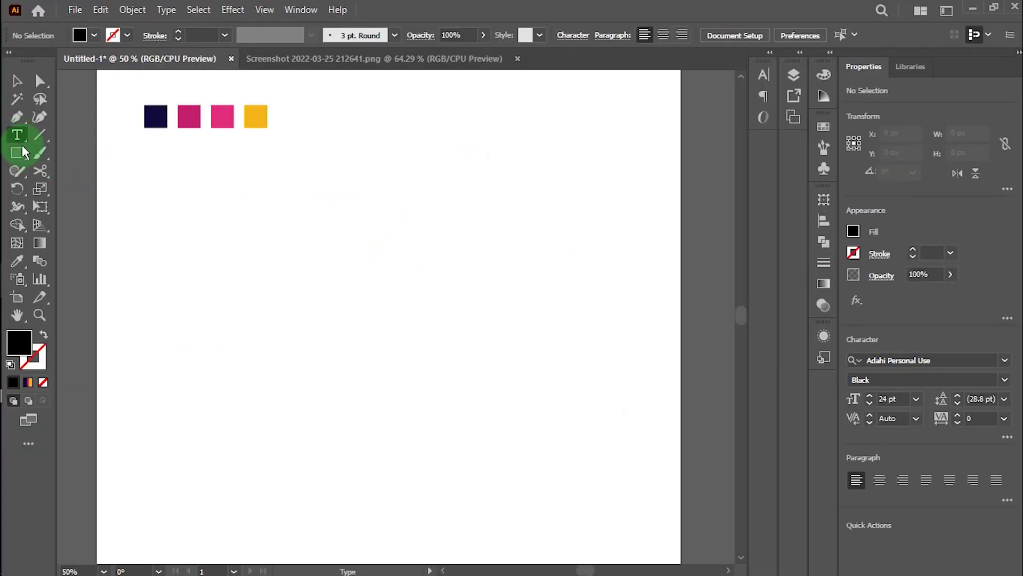
{"action": "left_click", "coordinate": [339, 312]}
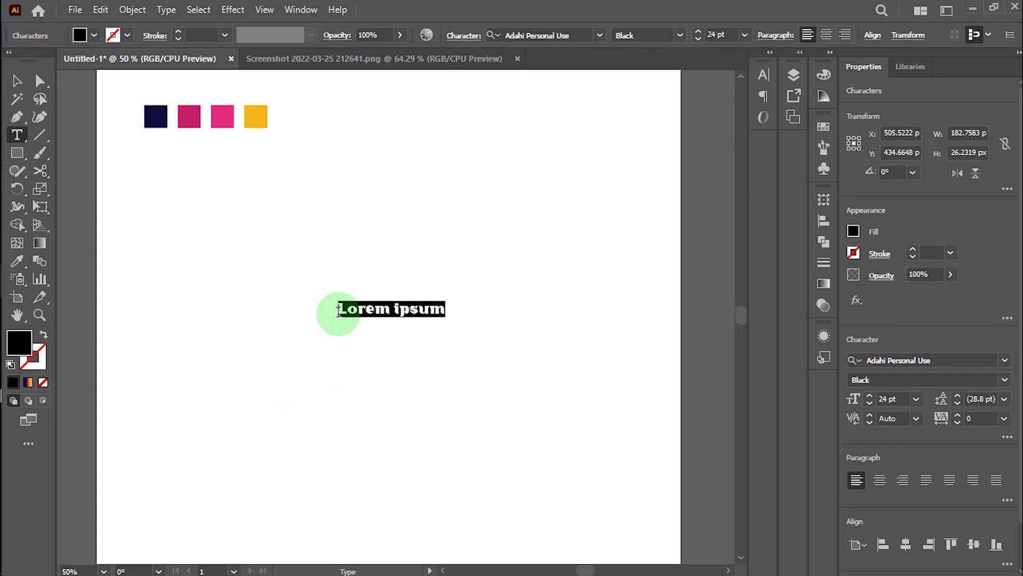
{"action": "key", "text": "BackSpace"}
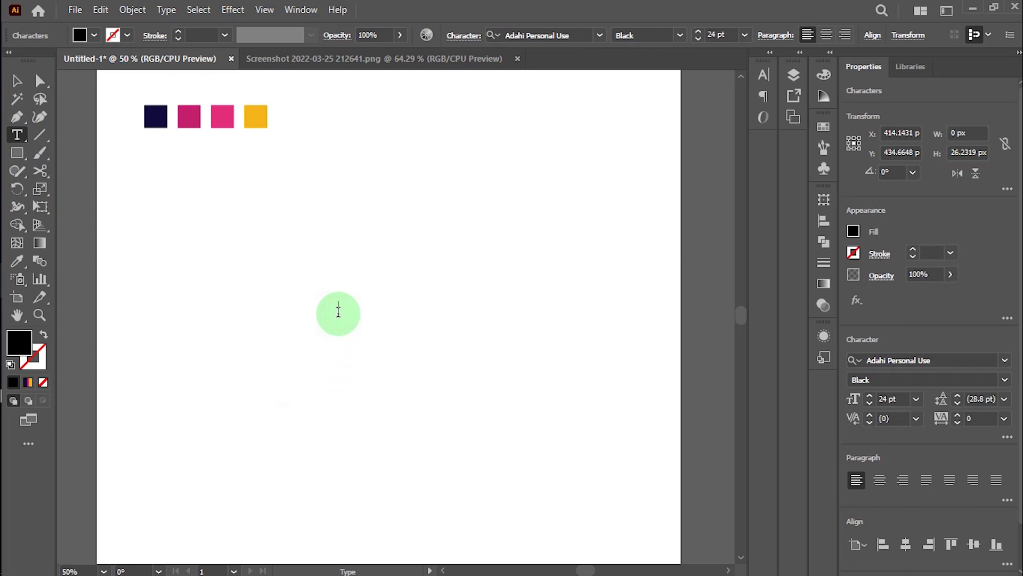
{"action": "type", "text": "v"}
Step: Scale the 'v' up to about 397.69 pt and position it near the artboard centre
{"action": "left_click", "coordinate": [17, 82]}
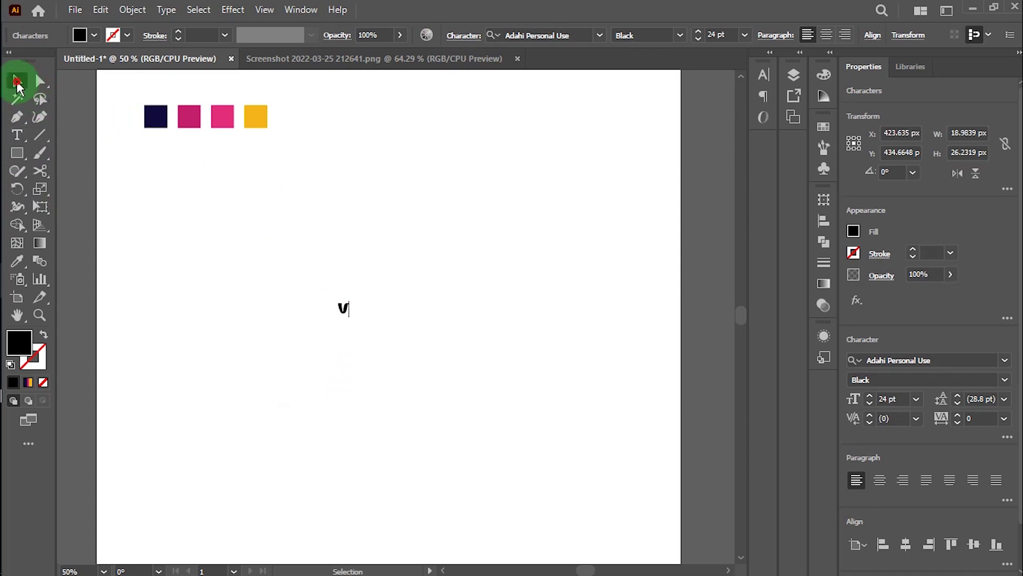
{"action": "left_click_drag", "start_coordinate": [308, 276], "coordinate": [475, 451]}
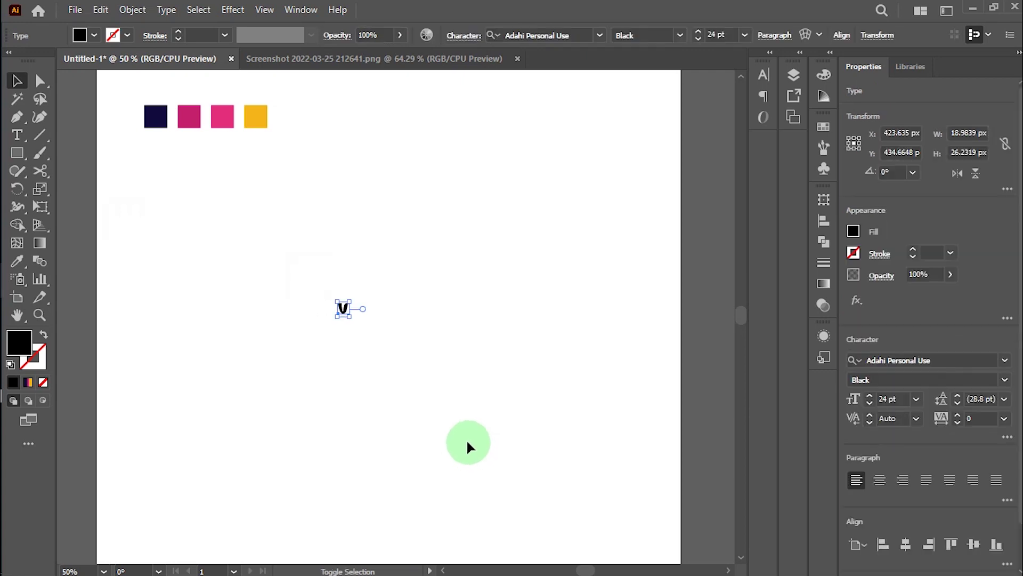
{"action": "left_click_drag", "start_coordinate": [351, 317], "coordinate": [500, 411]}
{"action": "scroll", "coordinate": [499, 411], "scroll_direction": "down", "scroll_amount": 2}
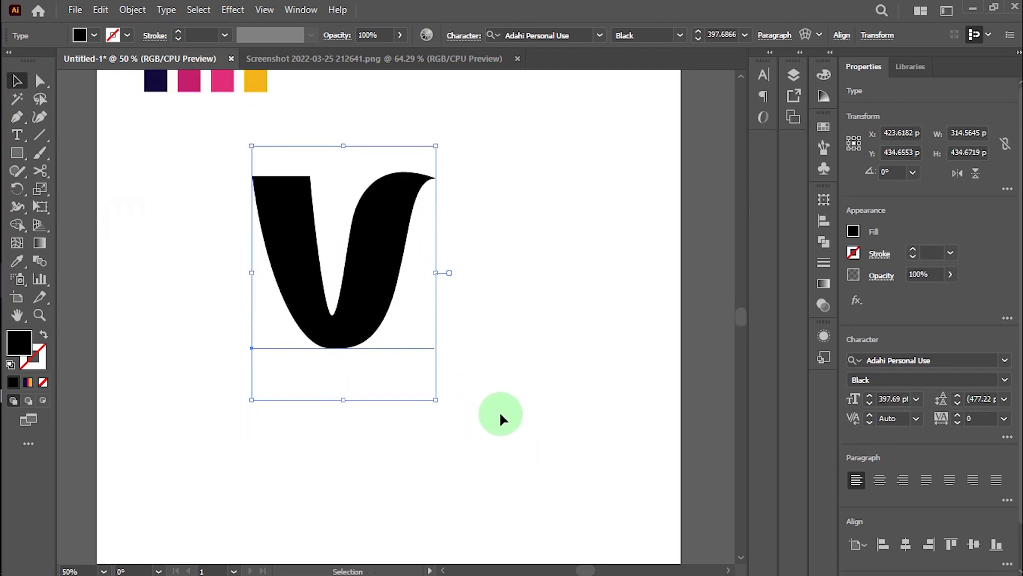
{"action": "scroll", "coordinate": [393, 306], "scroll_direction": "up", "scroll_amount": 1}
{"action": "left_click_drag", "start_coordinate": [393, 306], "coordinate": [455, 321]}
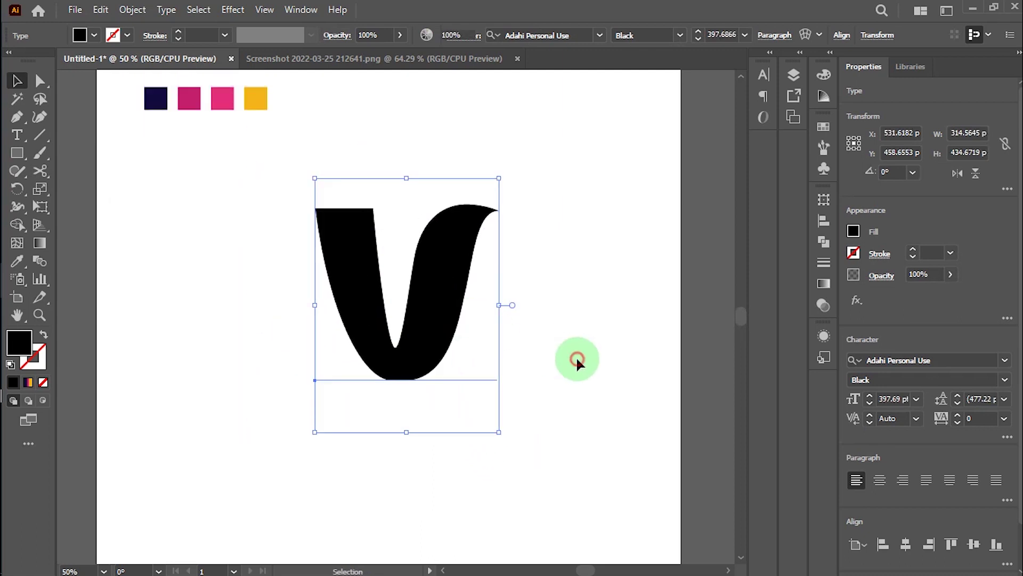
{"action": "left_click", "coordinate": [573, 349]}
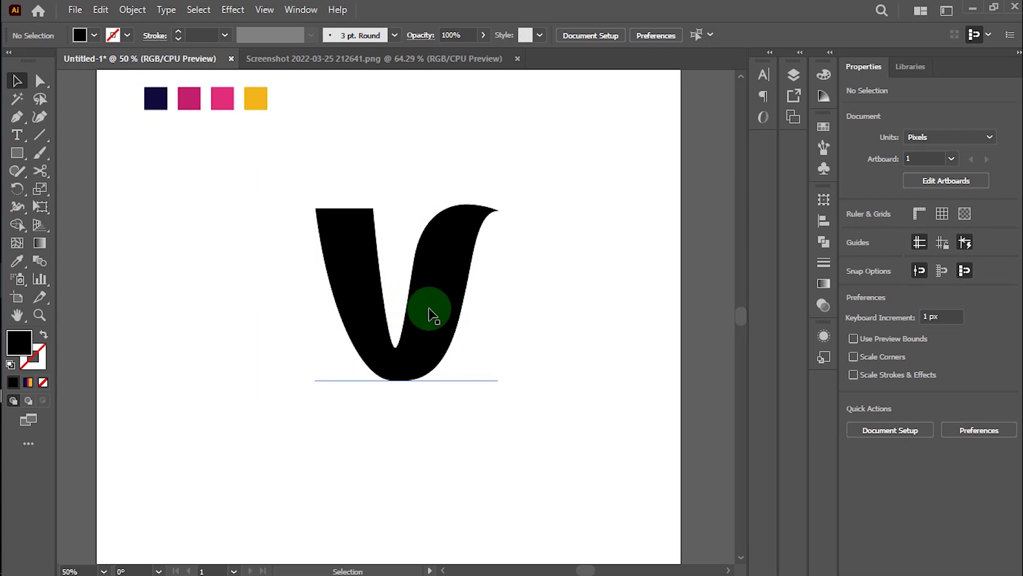
{"action": "left_click_drag", "start_coordinate": [429, 308], "coordinate": [428, 297]}
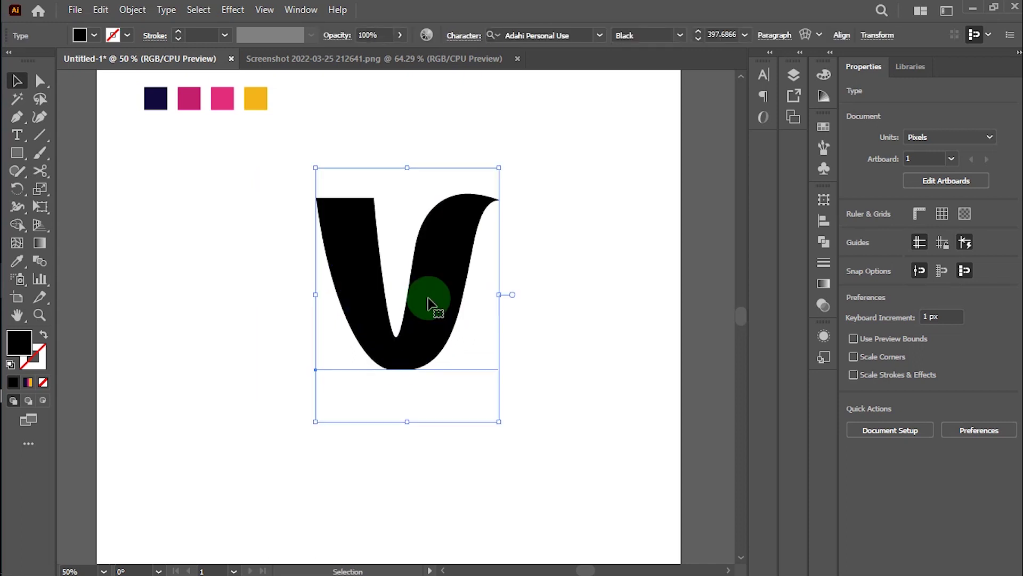
Step: Convert the 'v' from live type into a grouped set of outlined vector shapes
{"action": "right_click", "coordinate": [428, 303]}
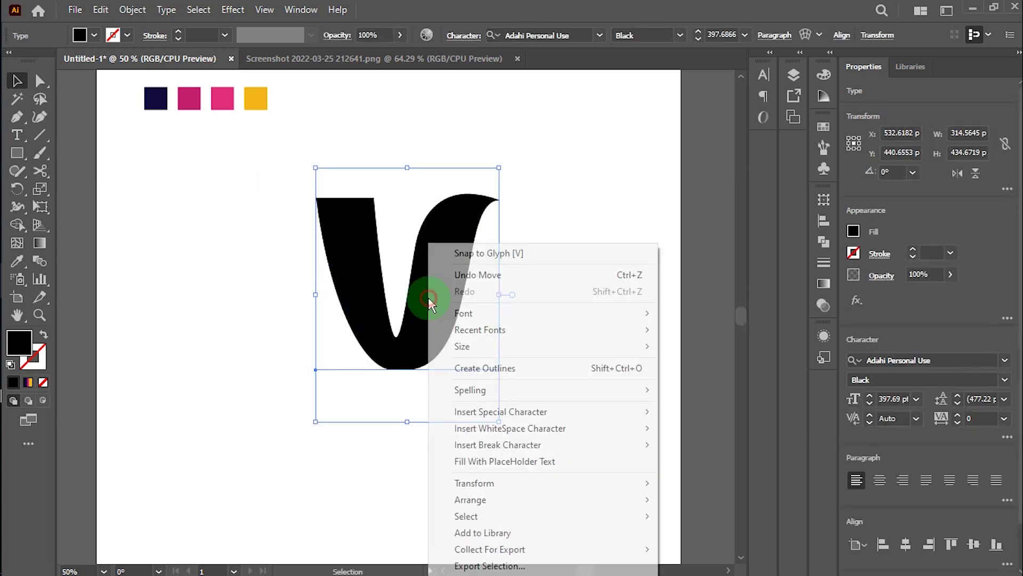
{"action": "left_click", "coordinate": [494, 367]}
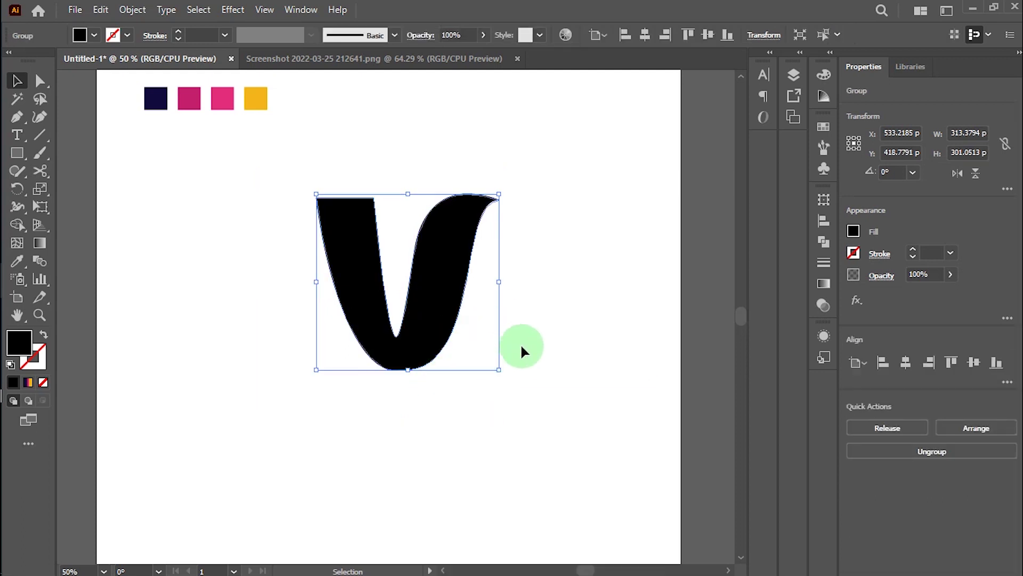
{"action": "left_click", "coordinate": [317, 168]}
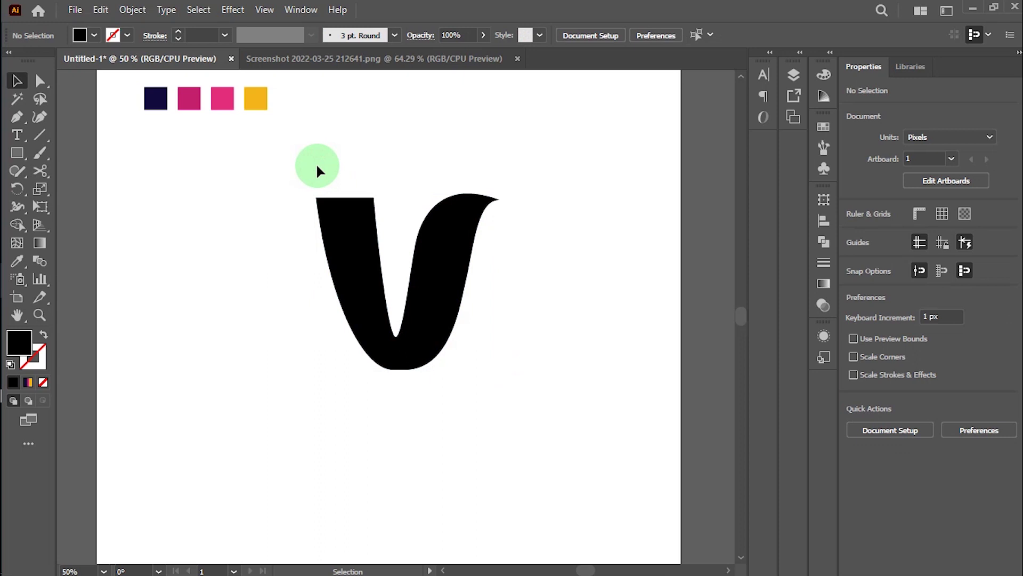
Step: Round the outlined V's top-left corner into a smooth curve with its live corner widget
{"action": "left_click", "coordinate": [40, 80]}
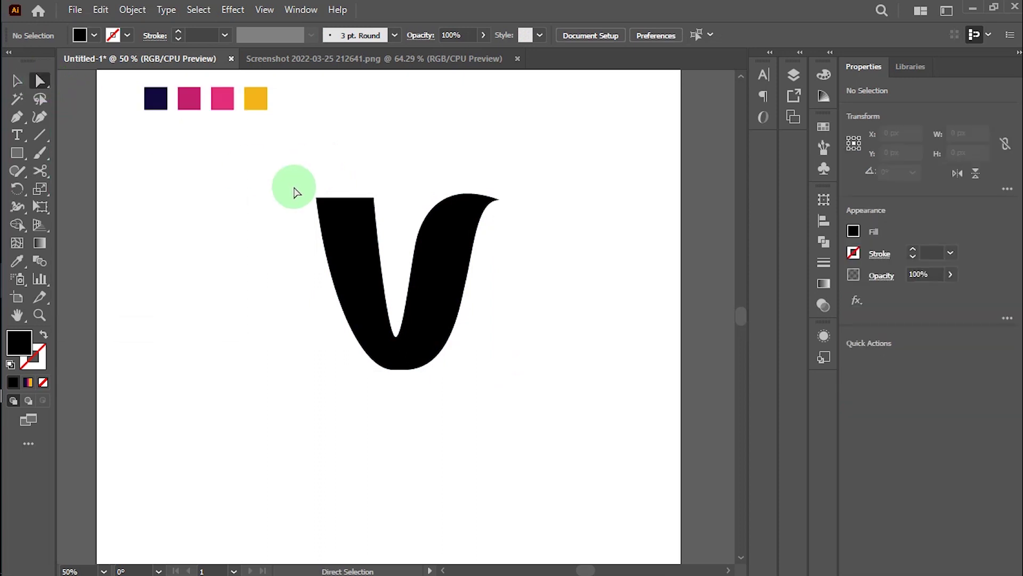
{"action": "left_click_drag", "start_coordinate": [294, 187], "coordinate": [496, 407]}
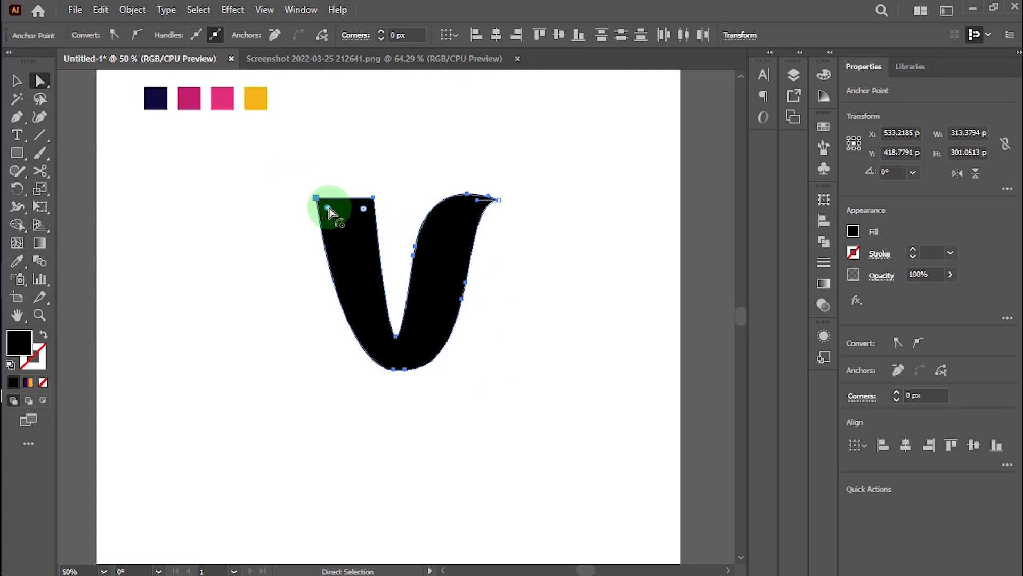
{"action": "left_click_drag", "start_coordinate": [329, 209], "coordinate": [364, 277]}
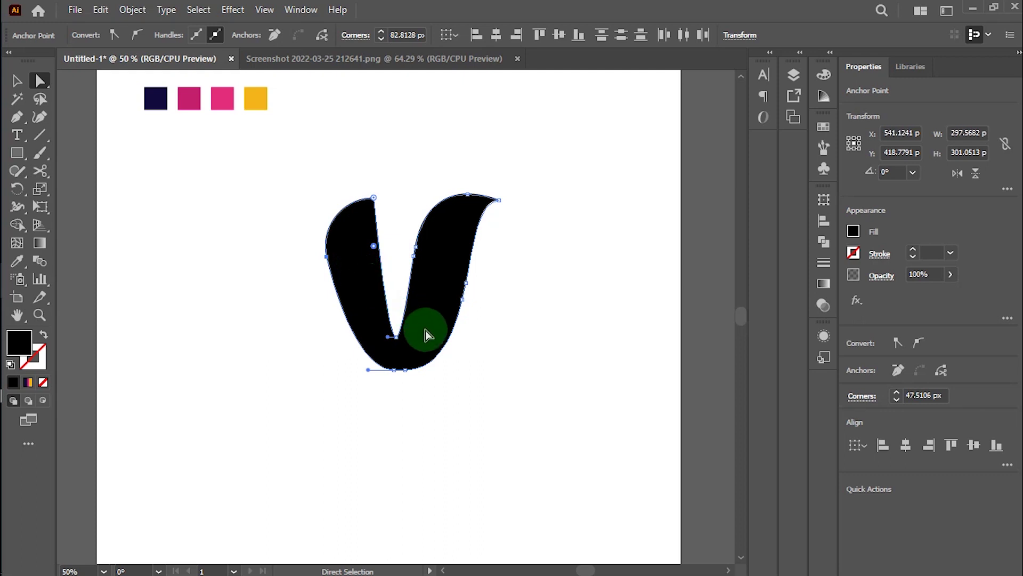
{"action": "left_click", "coordinate": [18, 82]}
{"action": "left_click", "coordinate": [254, 281]}
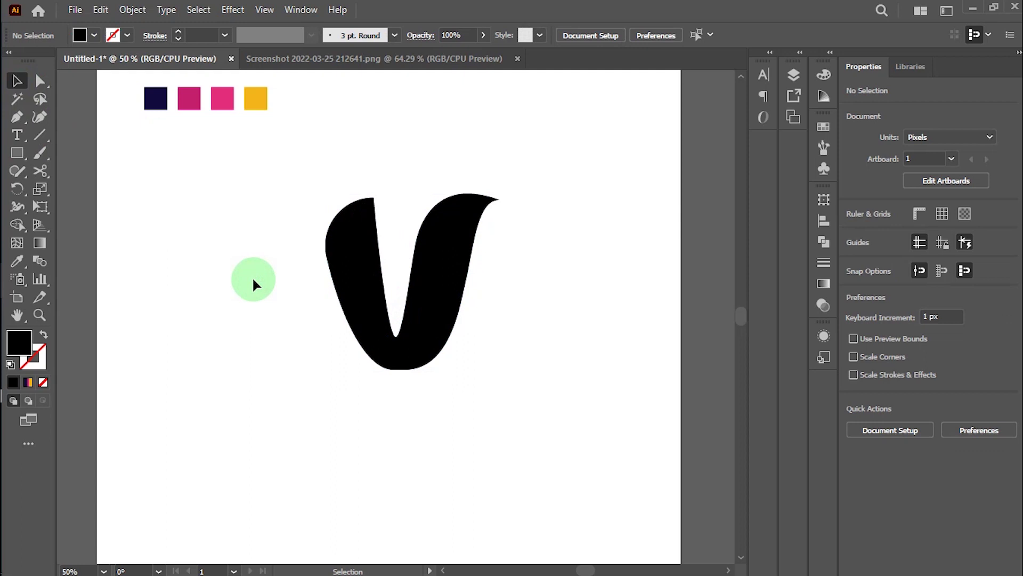
{"action": "left_click", "coordinate": [434, 315]}
{"action": "left_click", "coordinate": [526, 339]}
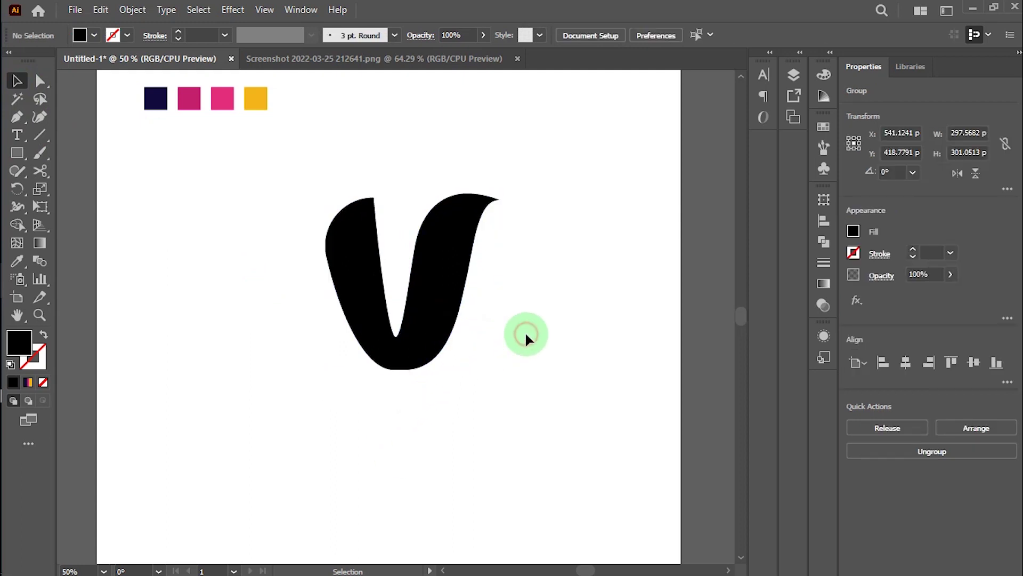
Step: Draw a curved Pen path from the V's top-right tip to a point below its base
{"action": "left_click", "coordinate": [17, 116]}
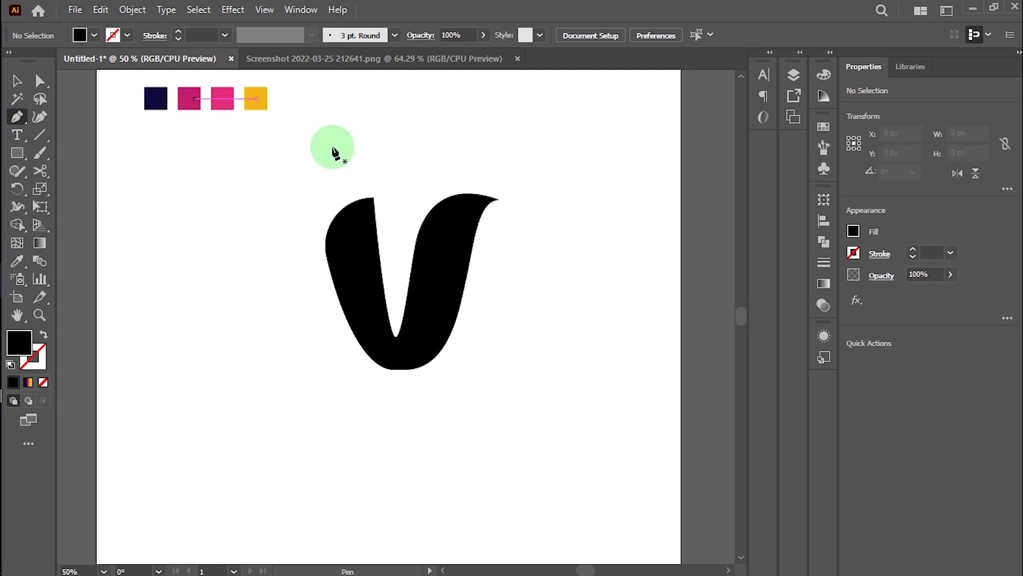
{"action": "left_click", "coordinate": [507, 199]}
{"action": "left_click_drag", "start_coordinate": [507, 199], "coordinate": [405, 398]}
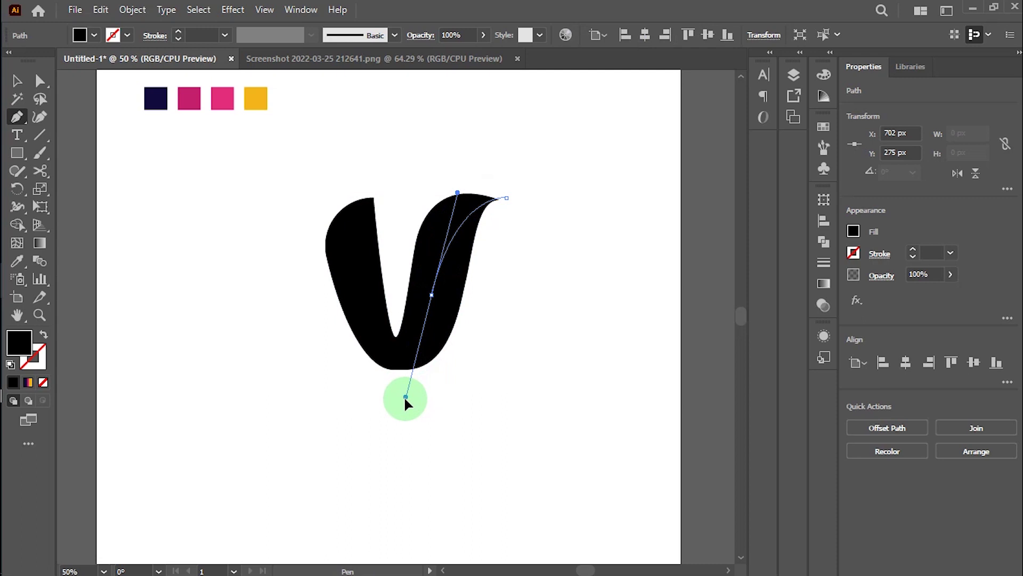
{"action": "left_click_drag", "start_coordinate": [404, 396], "coordinate": [336, 438]}
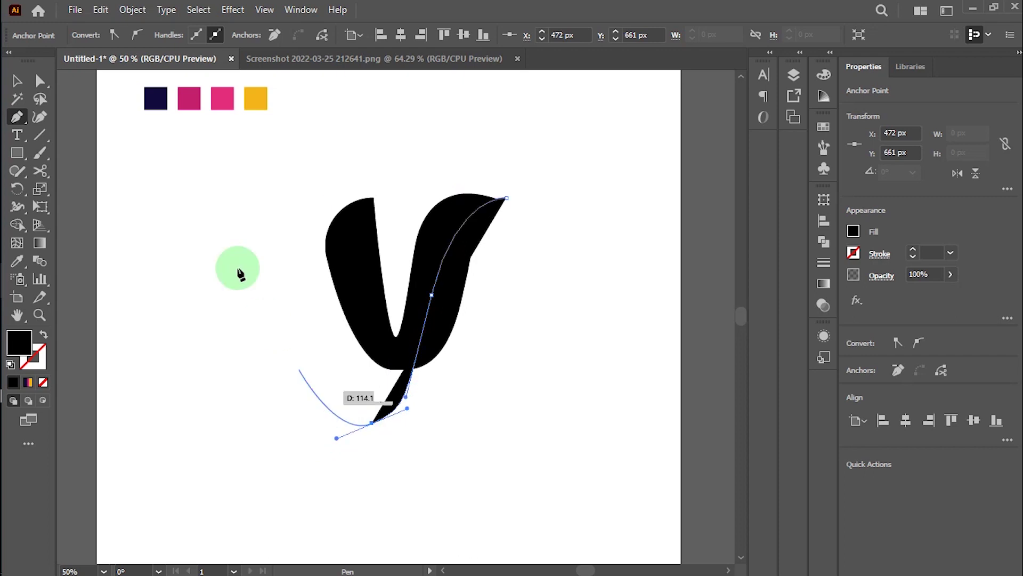
{"action": "left_click", "coordinate": [17, 81]}
{"action": "left_click", "coordinate": [123, 151]}
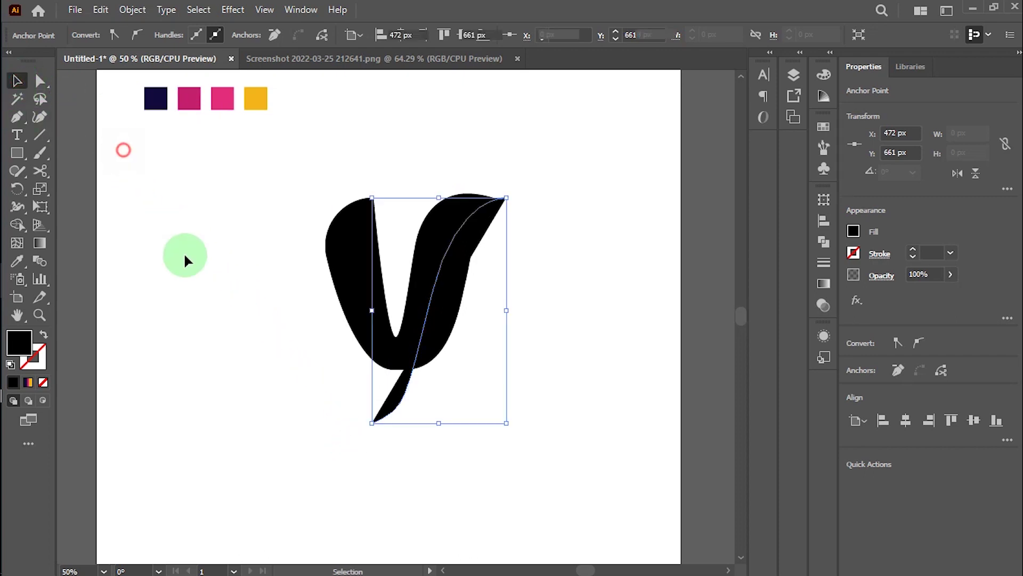
{"action": "left_click", "coordinate": [400, 395]}
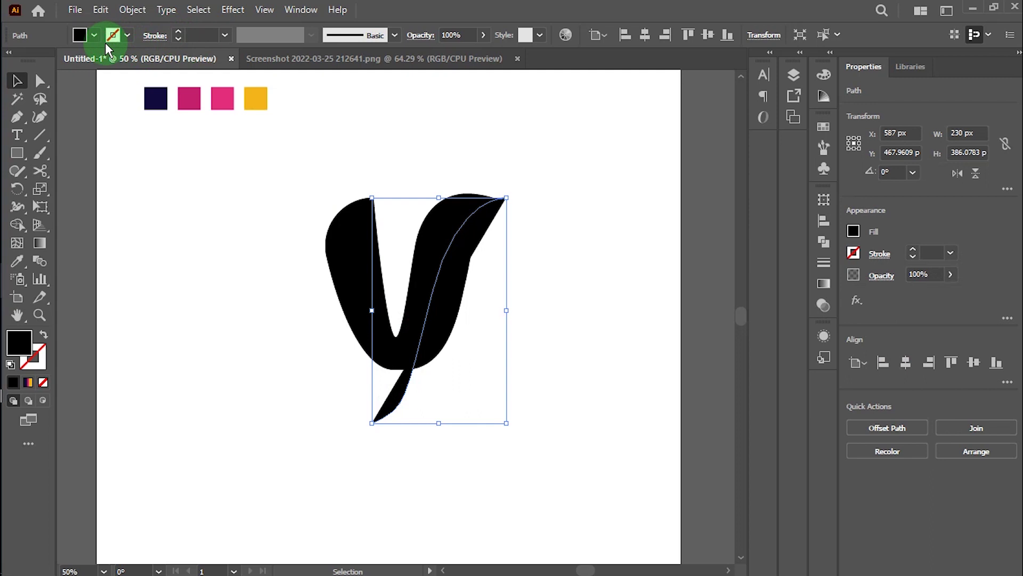
Step: Give the curved path no fill and a white 19 pt stroke
{"action": "left_click", "coordinate": [94, 35]}
{"action": "left_click", "coordinate": [11, 61]}
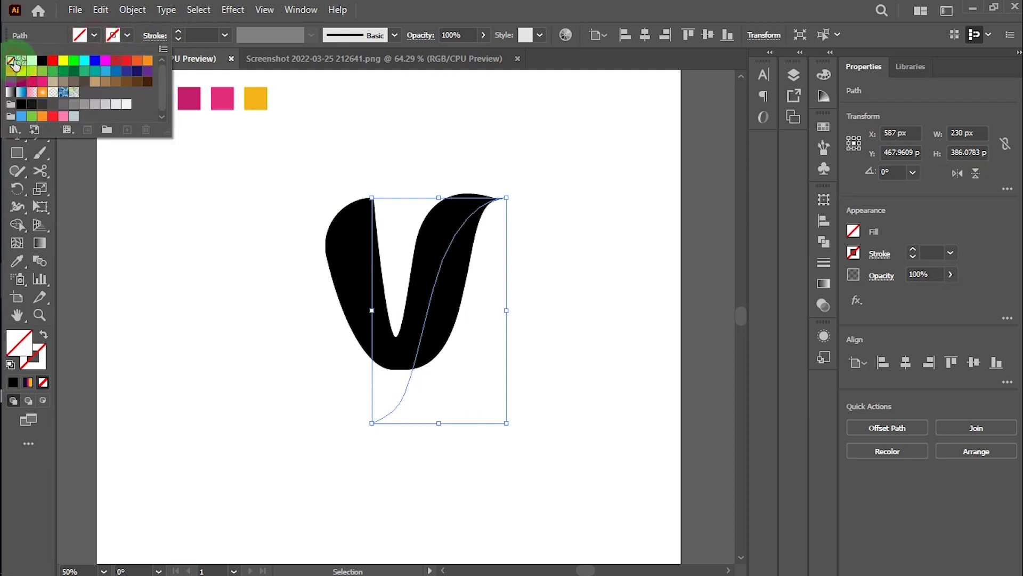
{"action": "left_click", "coordinate": [122, 37]}
{"action": "left_click", "coordinate": [122, 37]}
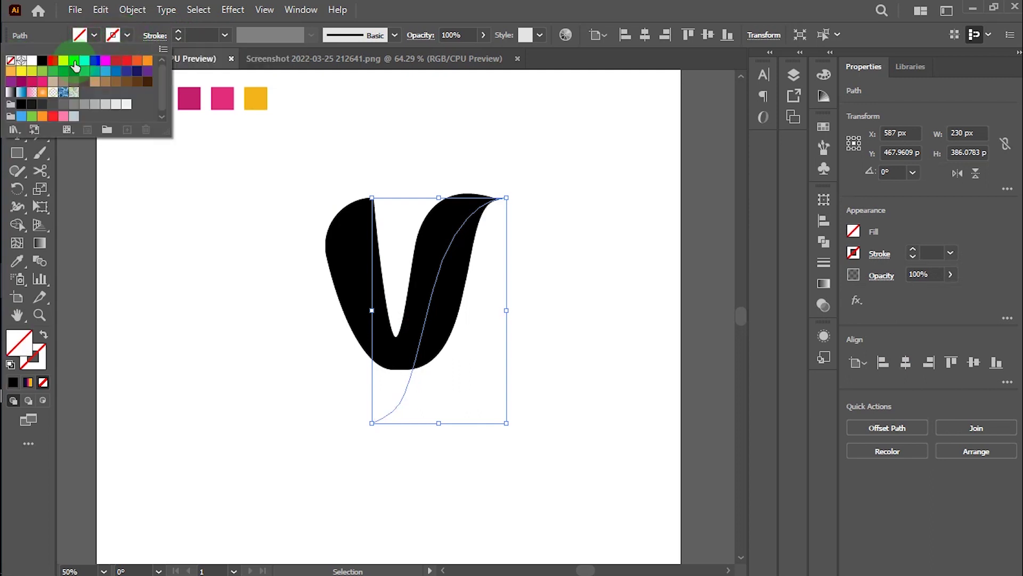
{"action": "left_click", "coordinate": [32, 61]}
{"action": "left_click", "coordinate": [179, 32]}
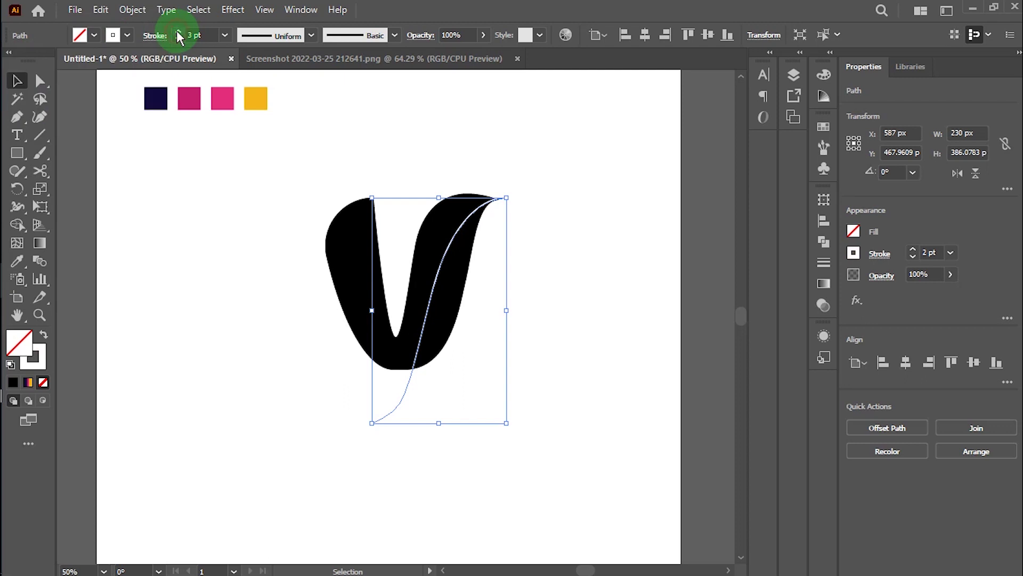
{"action": "left_click_drag", "start_coordinate": [178, 33], "coordinate": [180, 35]}
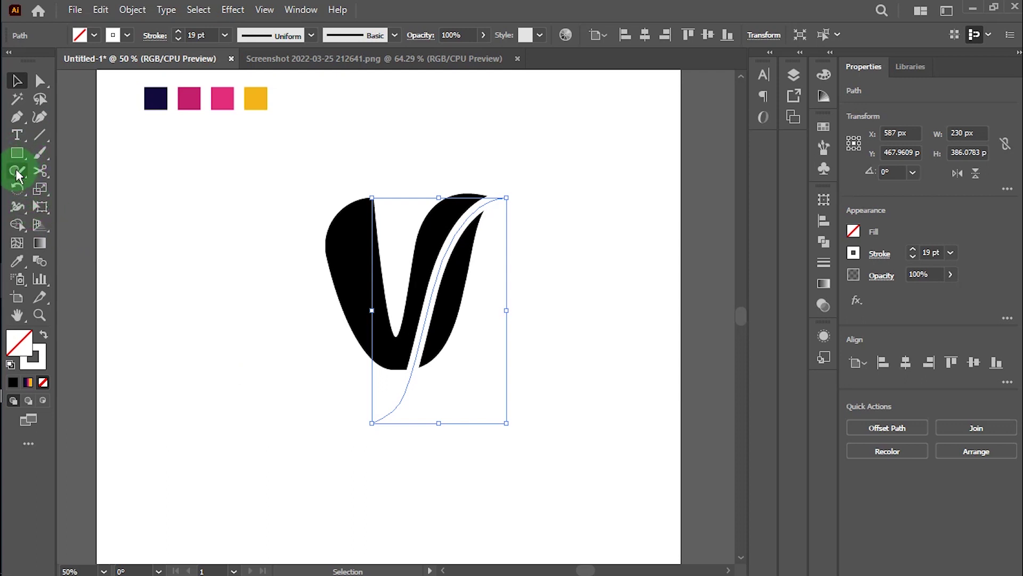
Step: Smooth the white path so it sweeps cleanly through the V's right arm
{"action": "mouse_move", "coordinate": [16, 170]}
{"action": "left_mouse_down"}
{"action": "mouse_move", "coordinate": [20, 184]}
{"action": "mouse_move", "coordinate": [101, 209]}
{"action": "left_mouse_up"}
{"action": "mouse_move", "coordinate": [388, 262]}
{"action": "left_mouse_down"}
{"action": "mouse_move", "coordinate": [465, 228]}
{"action": "mouse_move", "coordinate": [429, 286]}
{"action": "mouse_move", "coordinate": [402, 402]}
{"action": "mouse_move", "coordinate": [464, 228]}
{"action": "mouse_move", "coordinate": [418, 370]}
{"action": "mouse_move", "coordinate": [461, 201]}
{"action": "mouse_move", "coordinate": [429, 350]}
{"action": "left_mouse_up"}
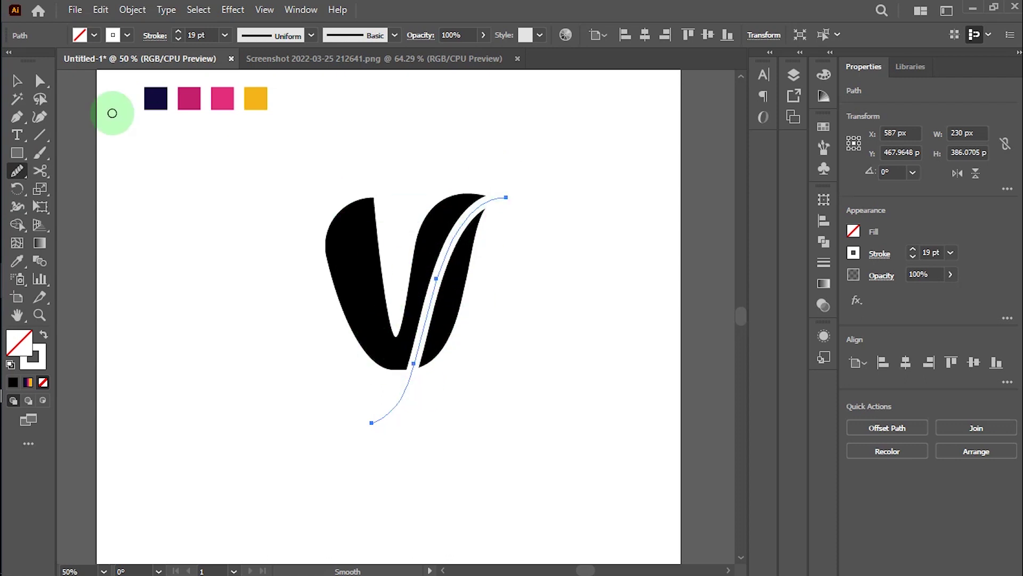
{"action": "left_click", "coordinate": [17, 80]}
{"action": "left_click", "coordinate": [184, 205]}
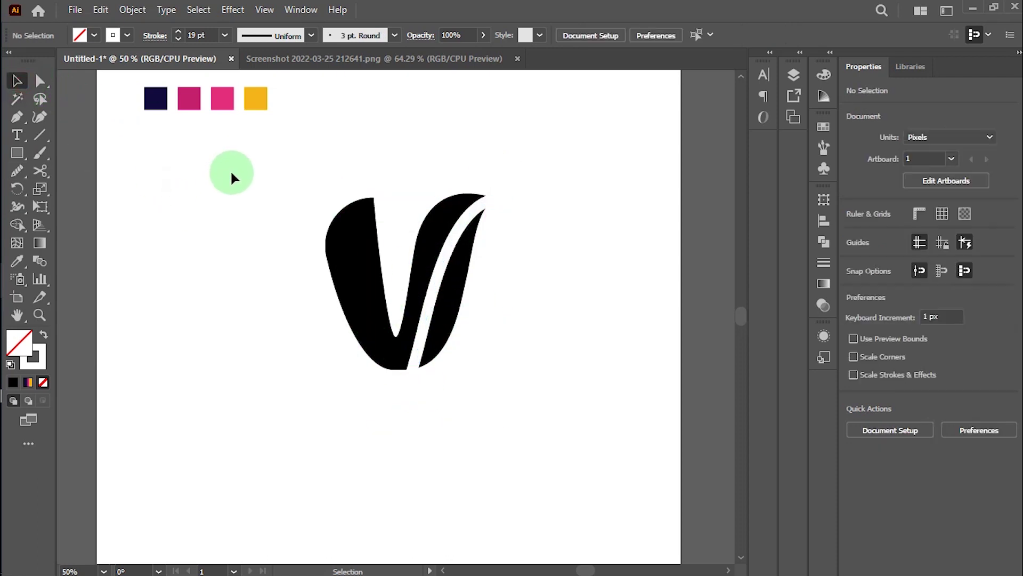
Step: Expand the V and its white 19 pt stroke into filled shapes with Object > Expand
{"action": "left_click_drag", "start_coordinate": [232, 171], "coordinate": [554, 434]}
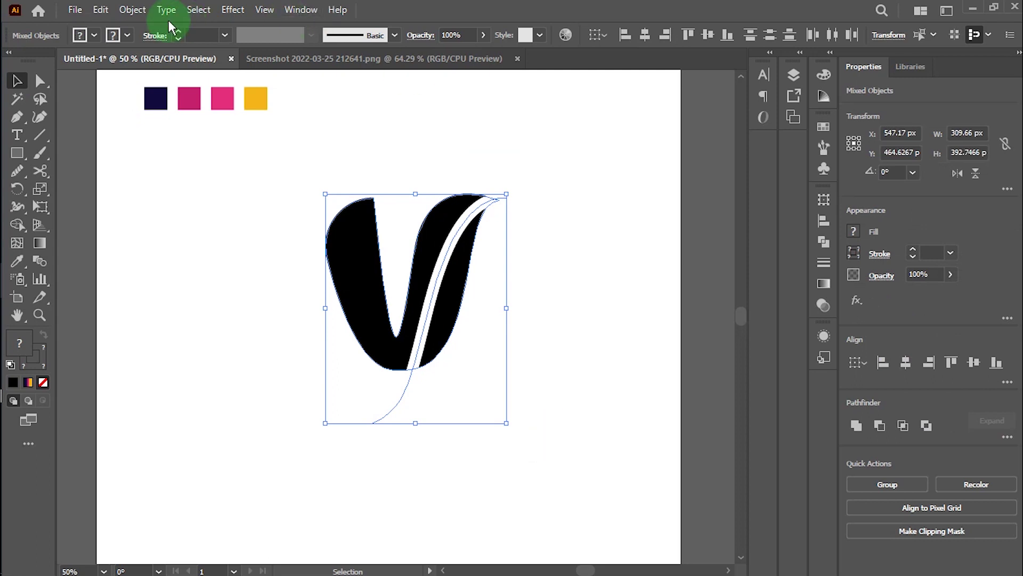
{"action": "left_click", "coordinate": [132, 10]}
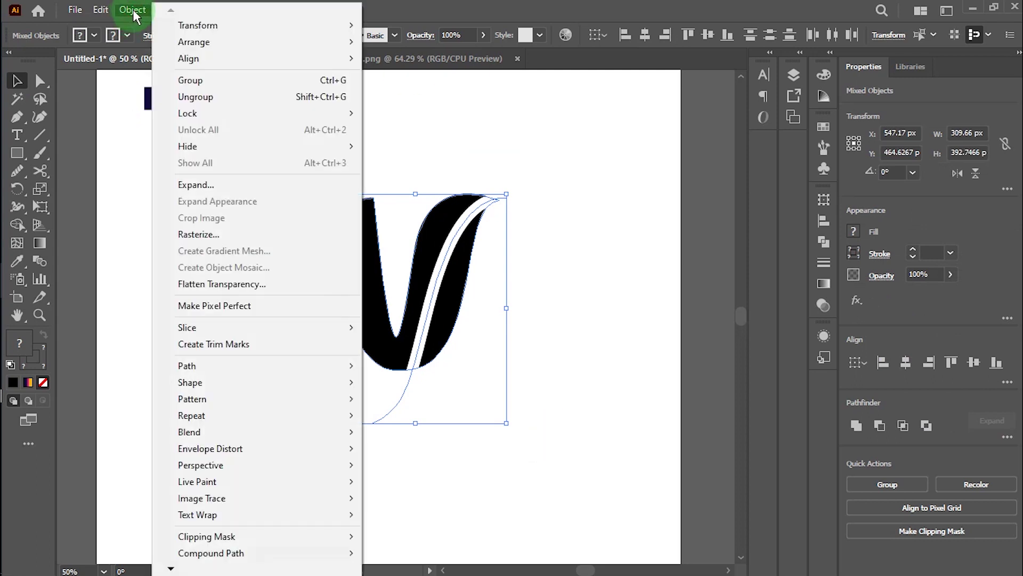
{"action": "left_click", "coordinate": [198, 186]}
{"action": "left_click", "coordinate": [469, 386]}
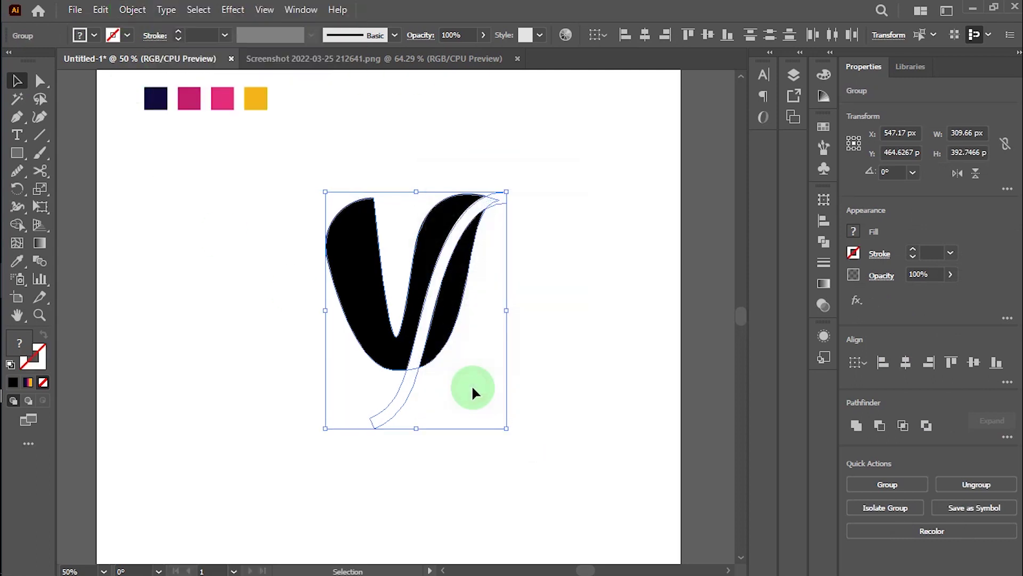
{"action": "left_click", "coordinate": [510, 327]}
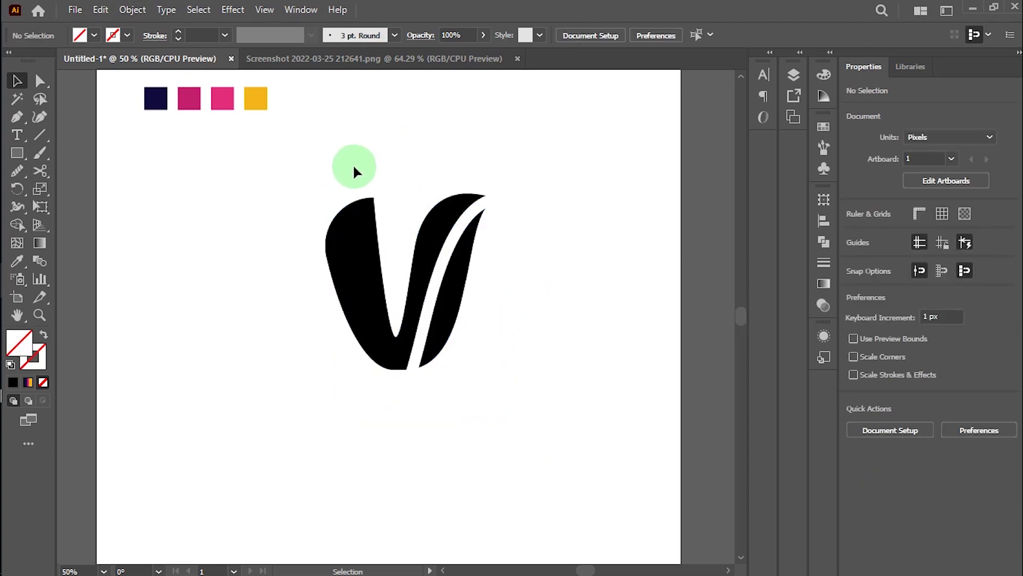
{"action": "left_click_drag", "start_coordinate": [358, 182], "coordinate": [531, 485]}
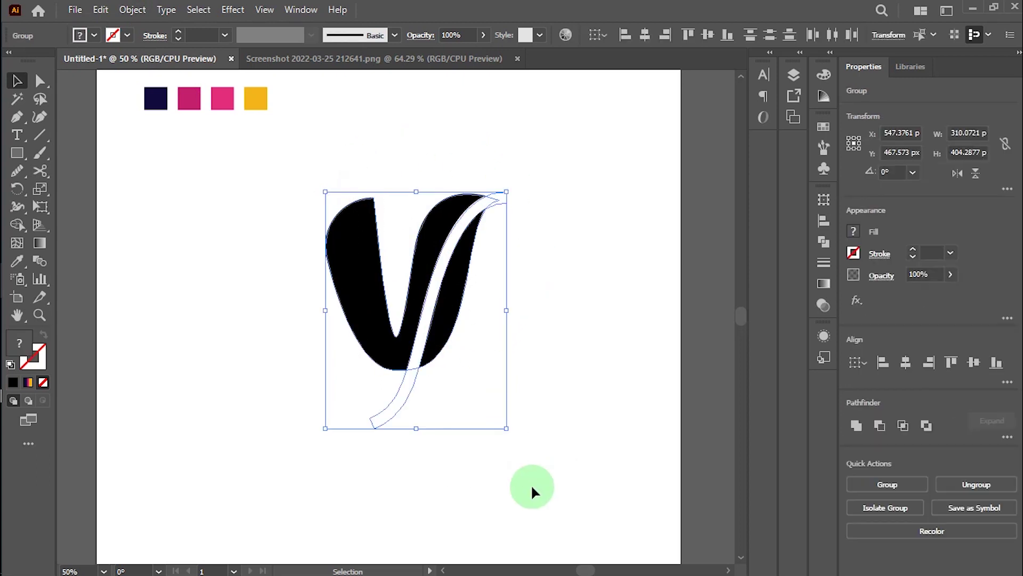
Step: Delete the V's top-right tip and the stripe's tail below the base with Shape Builder
{"action": "left_click", "coordinate": [20, 226]}
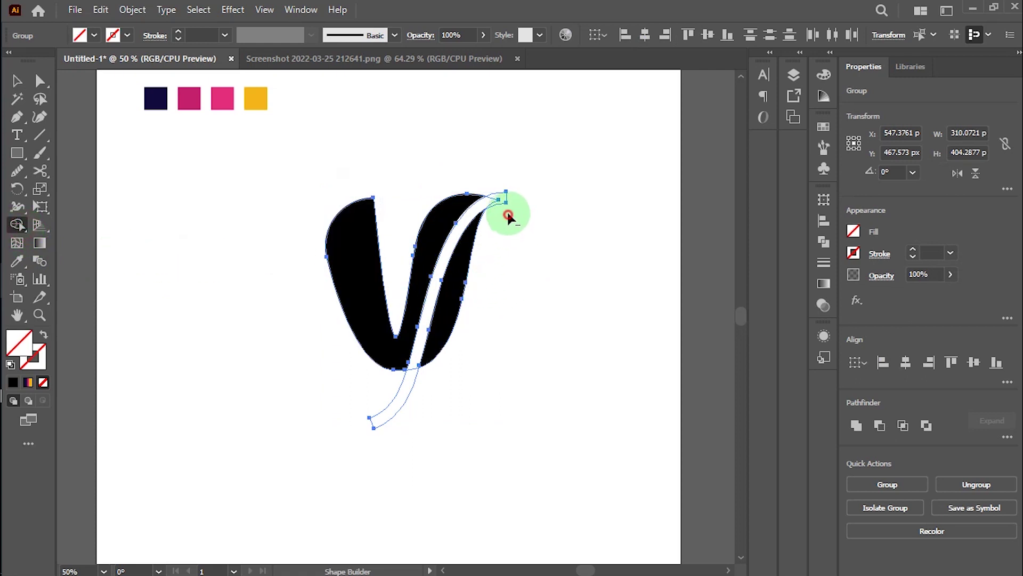
{"action": "mouse_move", "coordinate": [503, 208]}
{"action": "left_mouse_down"}
{"action": "mouse_move", "coordinate": [494, 208]}
{"action": "mouse_move", "coordinate": [541, 206]}
{"action": "left_mouse_up"}
{"action": "mouse_move", "coordinate": [373, 422]}
{"action": "left_mouse_down"}
{"action": "mouse_move", "coordinate": [379, 392]}
{"action": "mouse_move", "coordinate": [411, 387]}
{"action": "left_mouse_up"}
{"action": "left_click", "coordinate": [16, 80]}
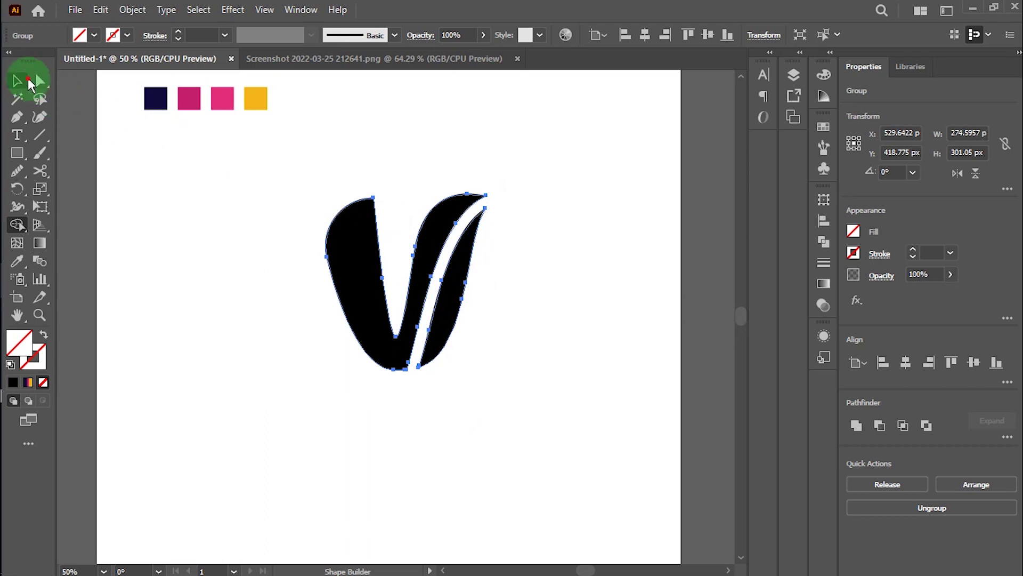
{"action": "left_click", "coordinate": [163, 185]}
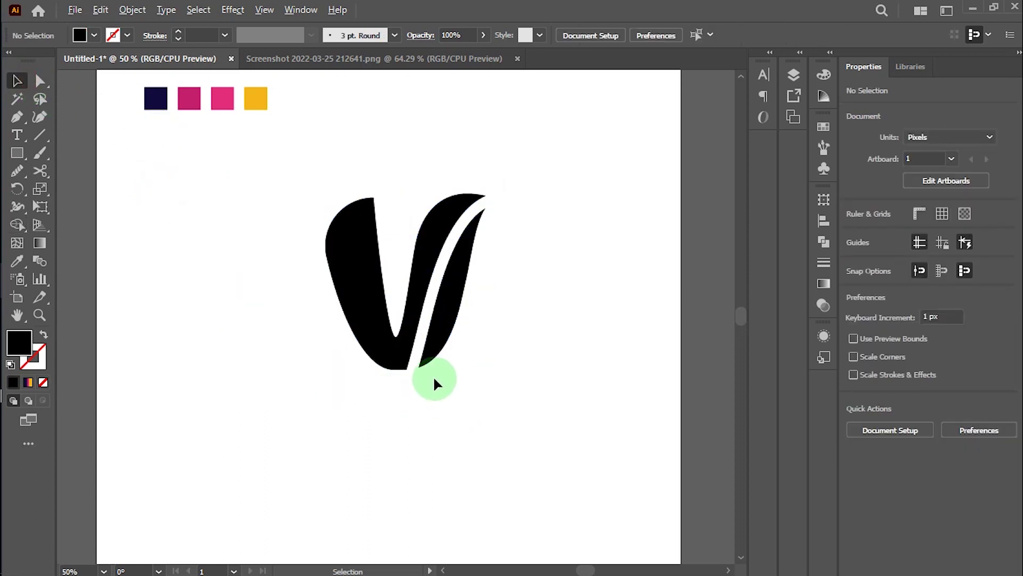
{"action": "scroll", "coordinate": [434, 375], "scroll_direction": "down", "scroll_amount": 1}
Step: Type the caption 'MODERN V LETTER LOGO' below the V
{"action": "left_click_drag", "start_coordinate": [344, 260], "coordinate": [485, 405]}
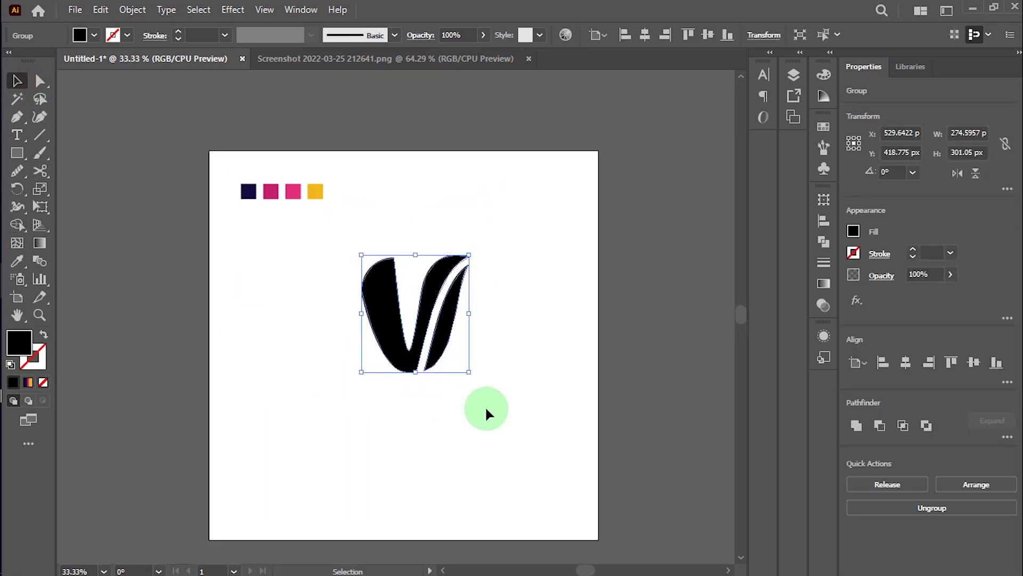
{"action": "left_click", "coordinate": [486, 406]}
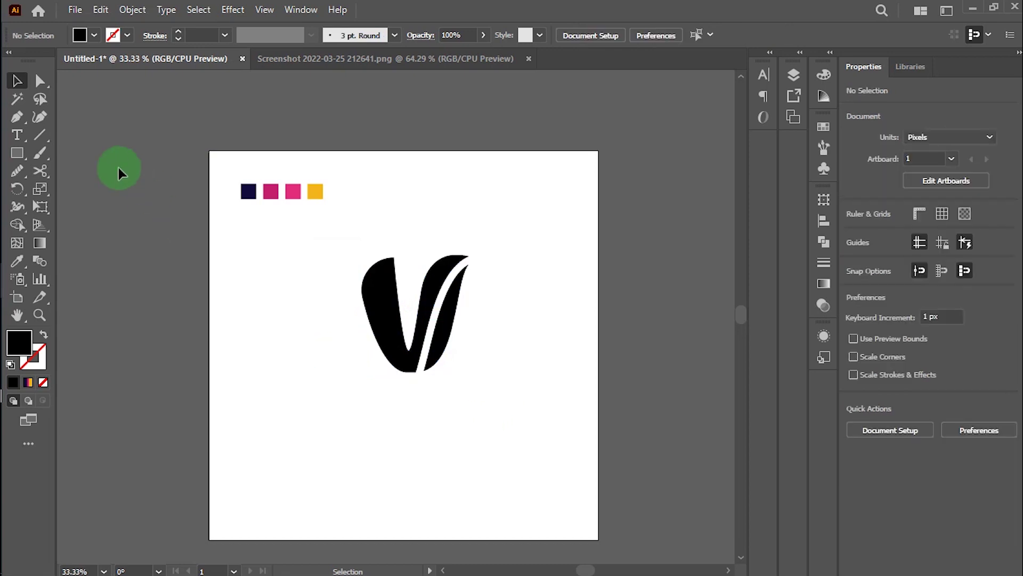
{"action": "left_click", "coordinate": [18, 133]}
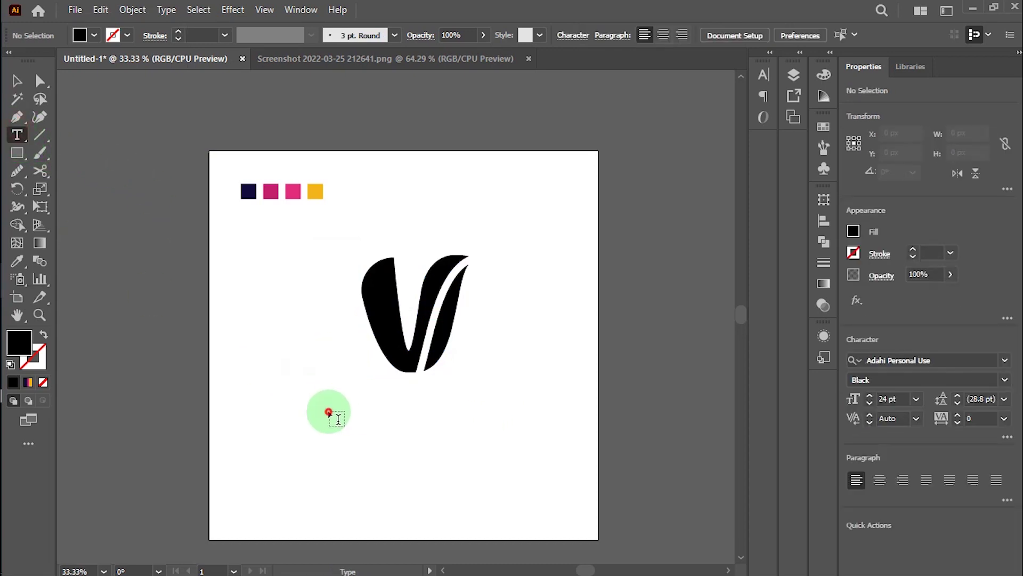
{"action": "left_click", "coordinate": [328, 409]}
{"action": "key", "text": "BackSpace"}
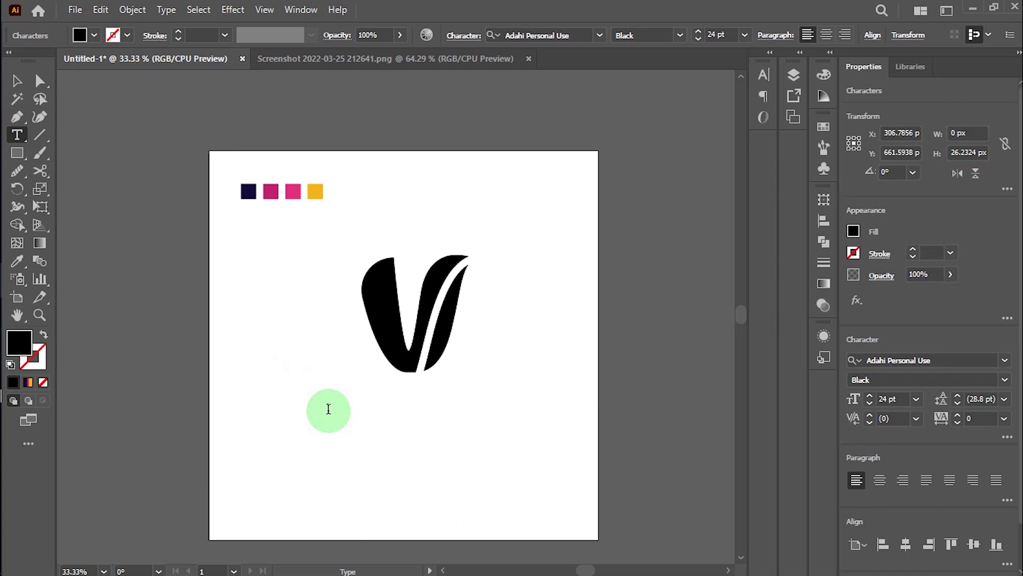
{"action": "type", "text": "MODERN V LETTER"}
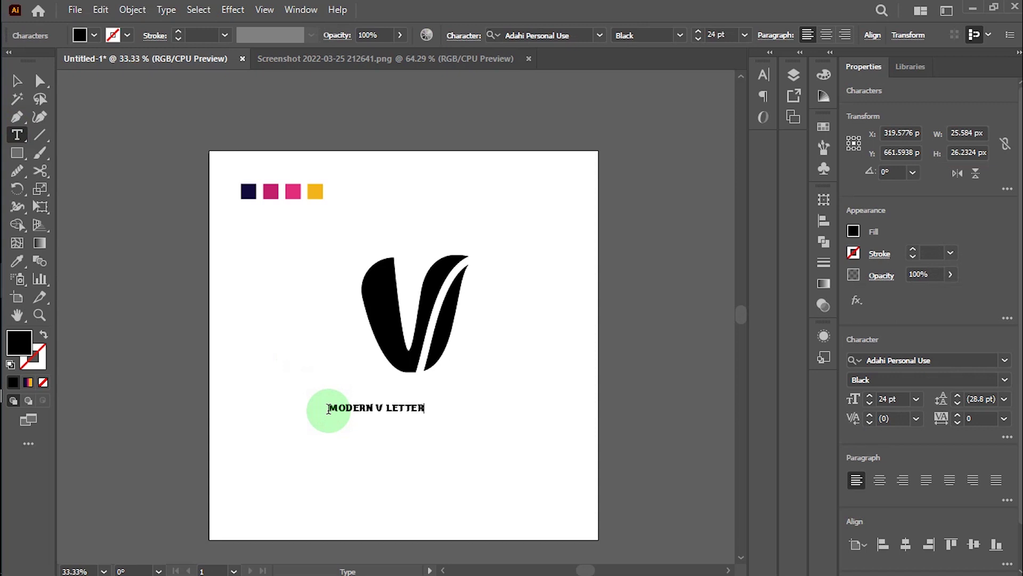
{"action": "type", "text": "OGO"}
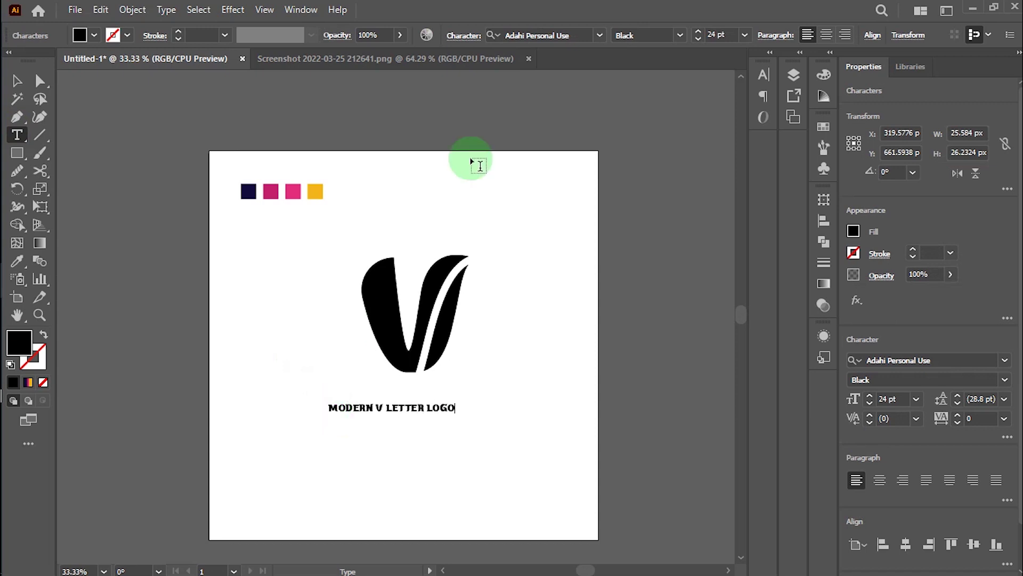
Step: Enlarge the caption to nearly the width of the V logo
{"action": "left_click", "coordinate": [42, 81]}
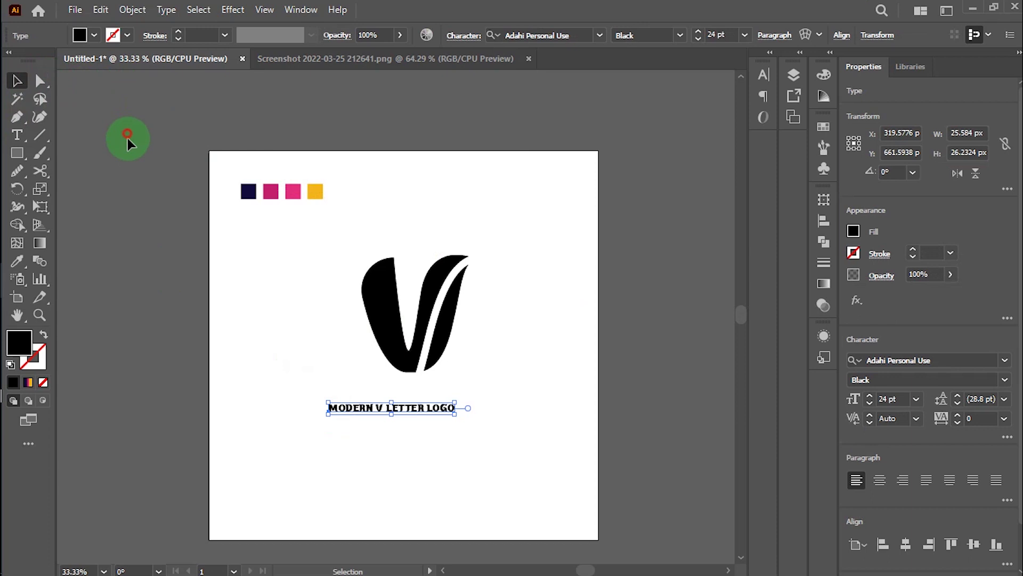
{"action": "left_click_drag", "start_coordinate": [292, 393], "coordinate": [490, 475]}
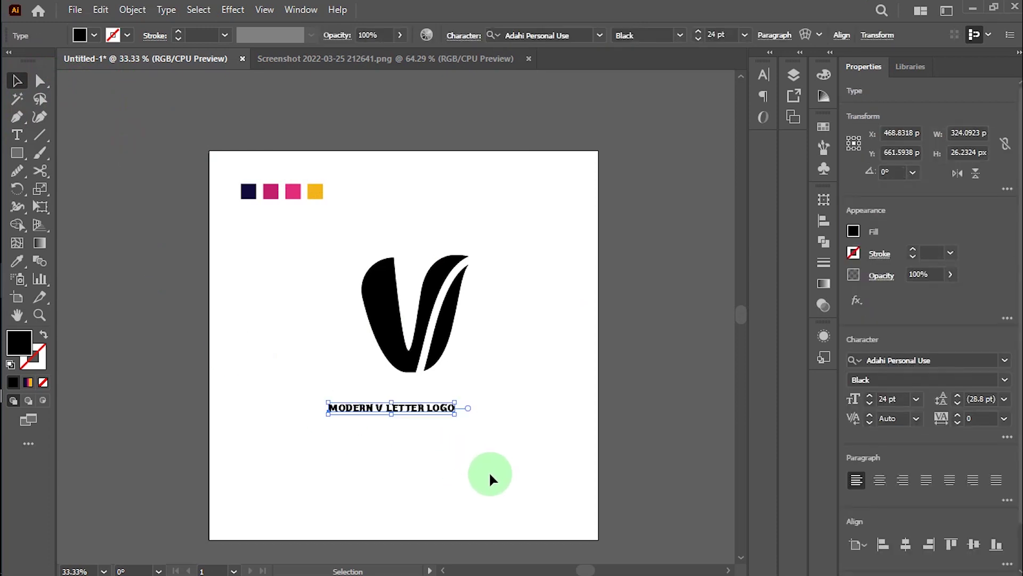
{"action": "mouse_move", "coordinate": [455, 414]}
{"action": "left_mouse_down"}
{"action": "mouse_move", "coordinate": [517, 443]}
{"action": "mouse_move", "coordinate": [457, 407]}
{"action": "mouse_move", "coordinate": [466, 408]}
{"action": "left_mouse_up"}
Step: Set the 'MODERN V LETTER LOGO' caption in Arial Black, about 44.01 pt
{"action": "left_click", "coordinate": [475, 433]}
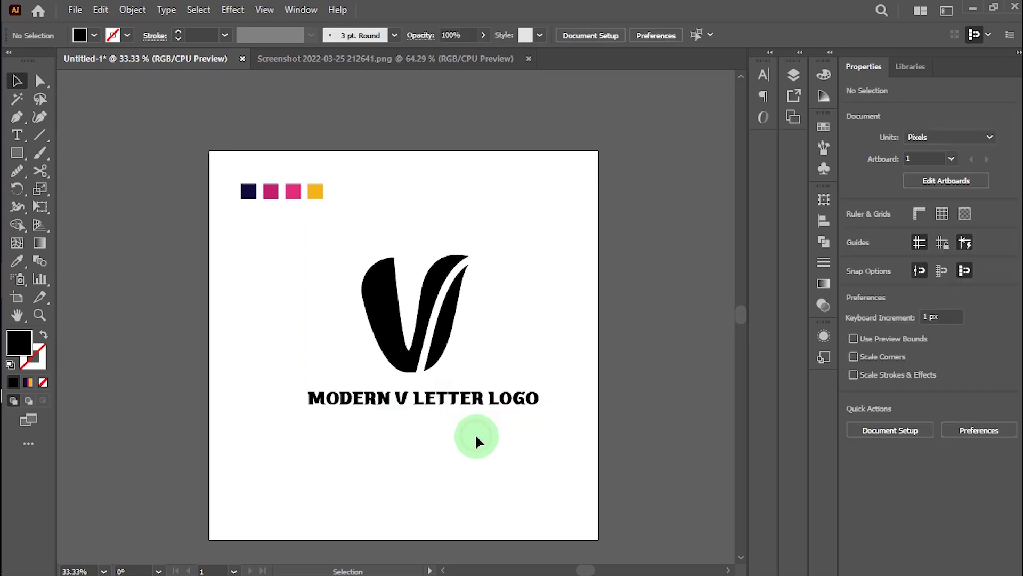
{"action": "scroll", "coordinate": [476, 433], "scroll_direction": "down", "scroll_amount": 2}
{"action": "scroll", "coordinate": [476, 441], "scroll_direction": "up", "scroll_amount": 1}
{"action": "left_click", "coordinate": [498, 379]}
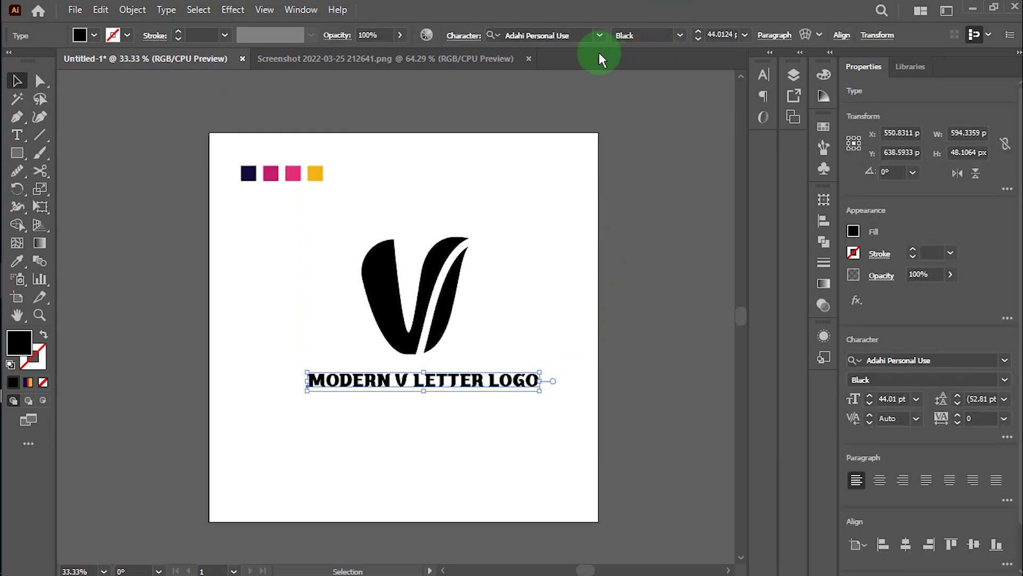
{"action": "left_click", "coordinate": [602, 35]}
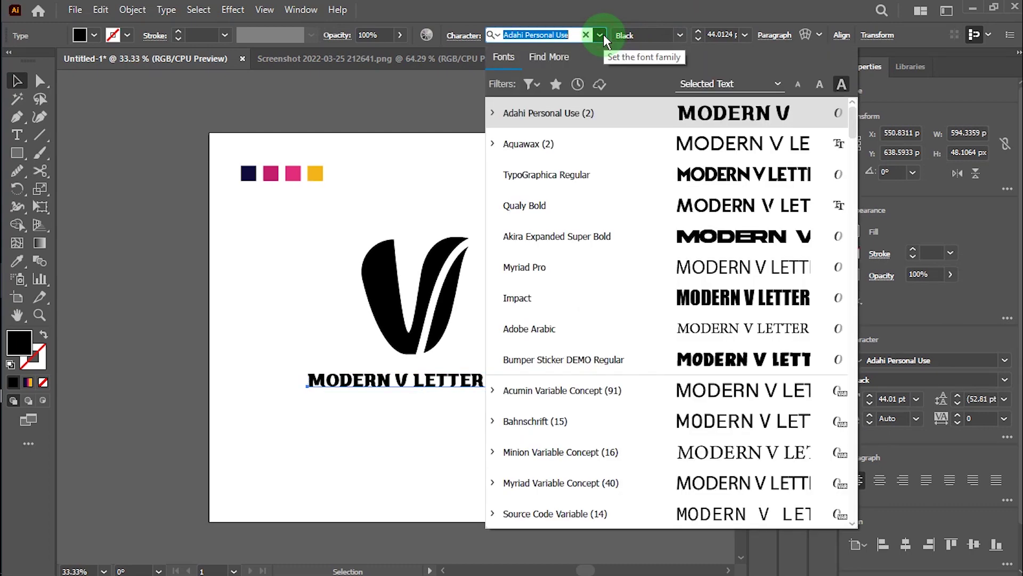
{"action": "scroll", "coordinate": [732, 195], "scroll_direction": "down", "scroll_amount": 3}
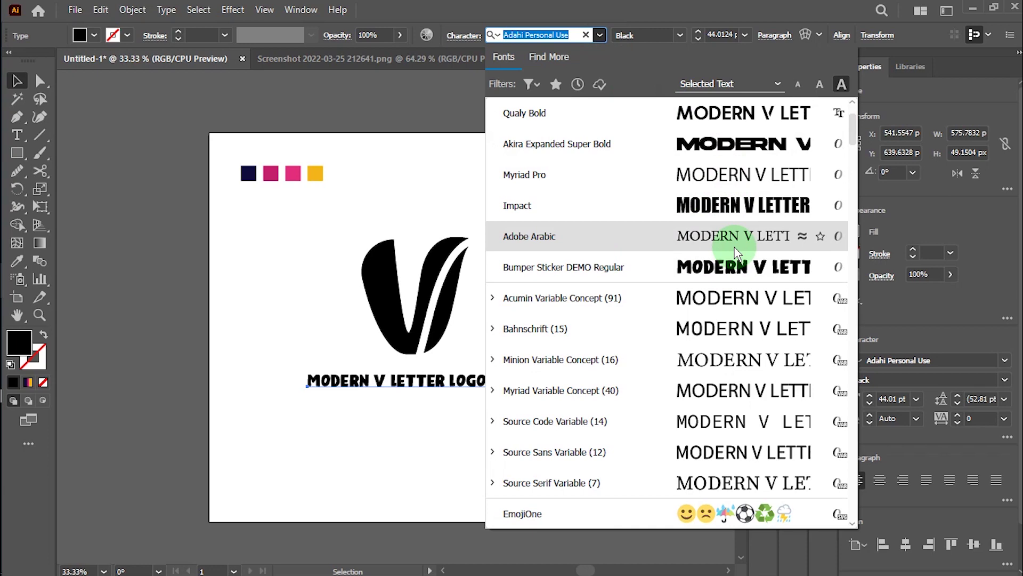
{"action": "scroll", "coordinate": [746, 206], "scroll_direction": "down", "scroll_amount": 3}
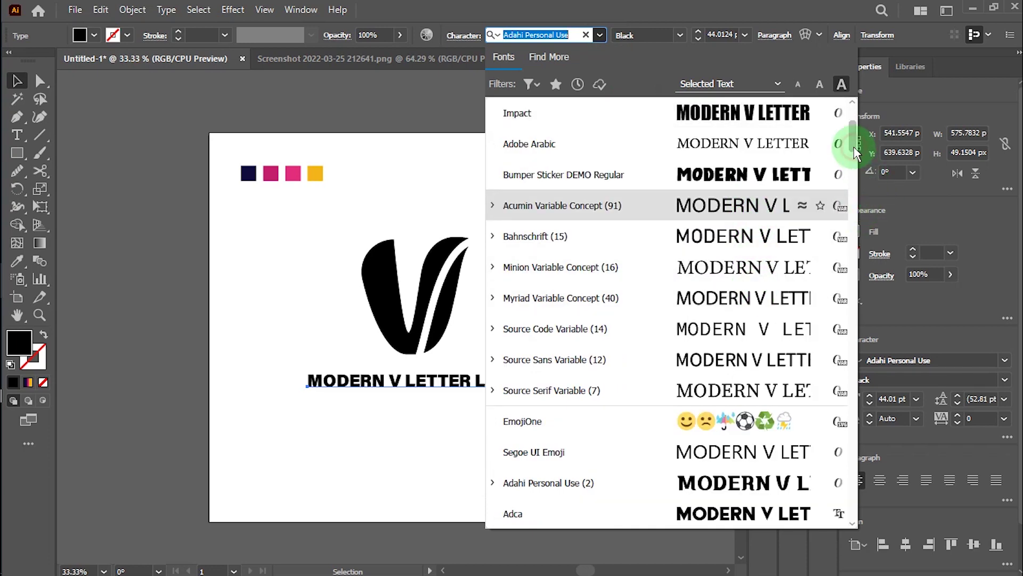
{"action": "left_click_drag", "start_coordinate": [856, 152], "coordinate": [854, 158]}
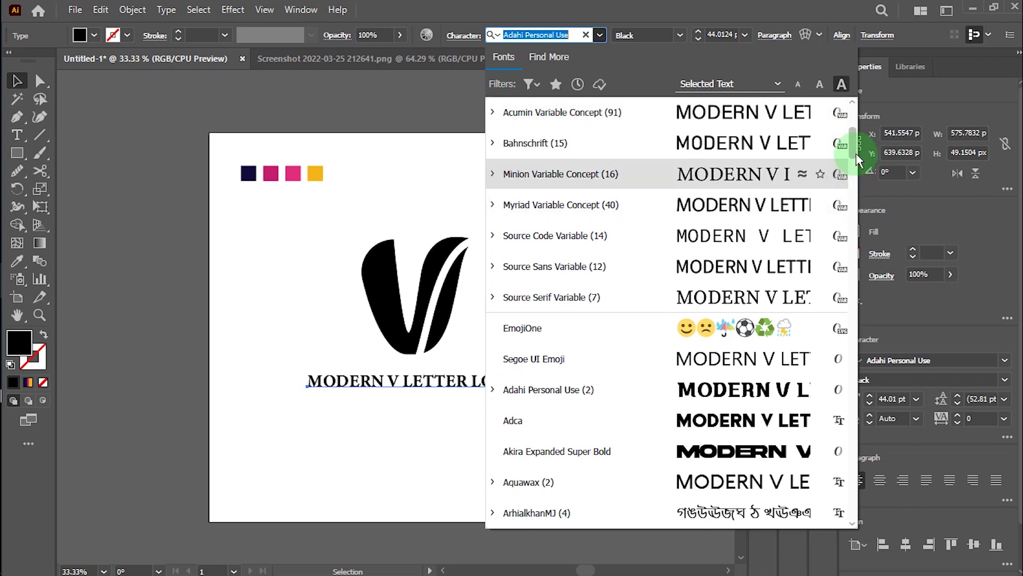
{"action": "left_click_drag", "start_coordinate": [856, 153], "coordinate": [856, 178]}
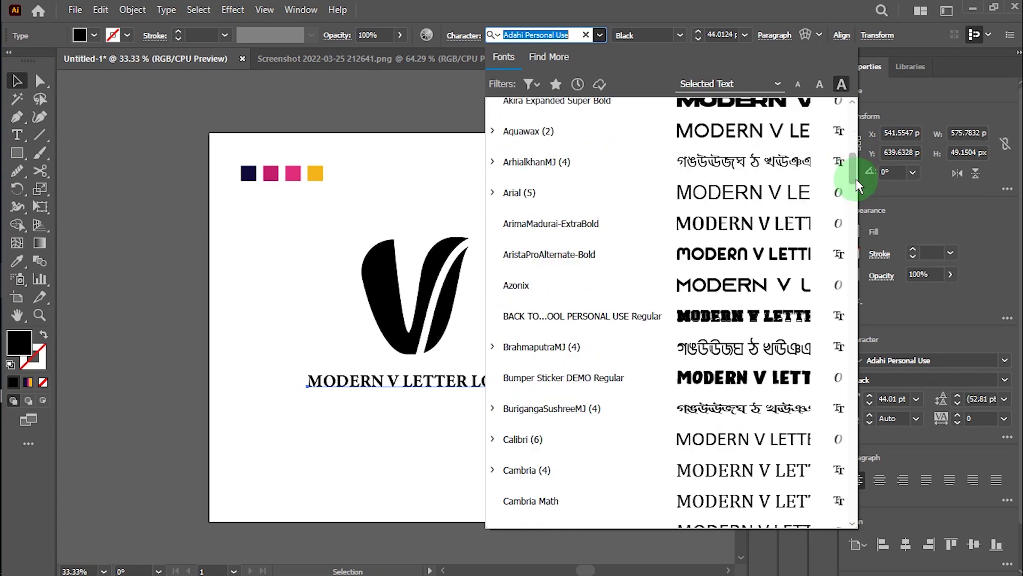
{"action": "left_click", "coordinate": [744, 206]}
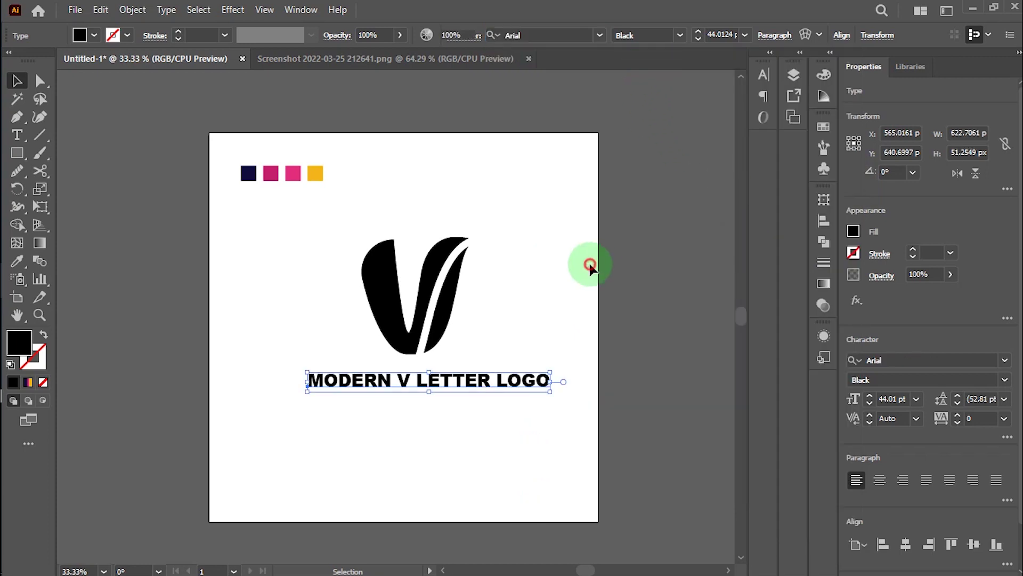
{"action": "left_click", "coordinate": [577, 296]}
{"action": "scroll", "coordinate": [577, 296], "scroll_direction": "down", "scroll_amount": 1}
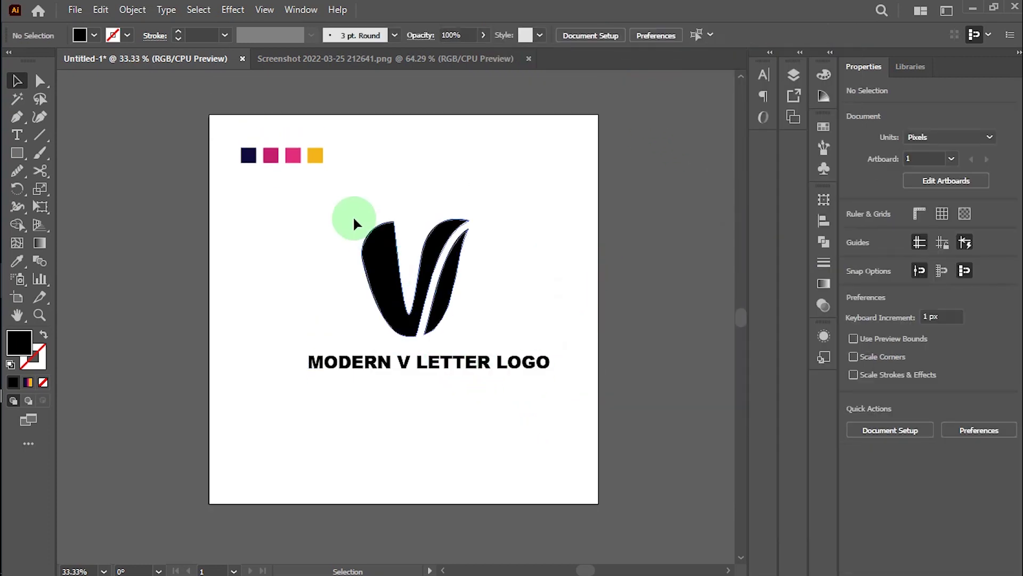
Step: Shrink the V logo slightly and nudge the caption upward
{"action": "left_click_drag", "start_coordinate": [350, 214], "coordinate": [517, 324]}
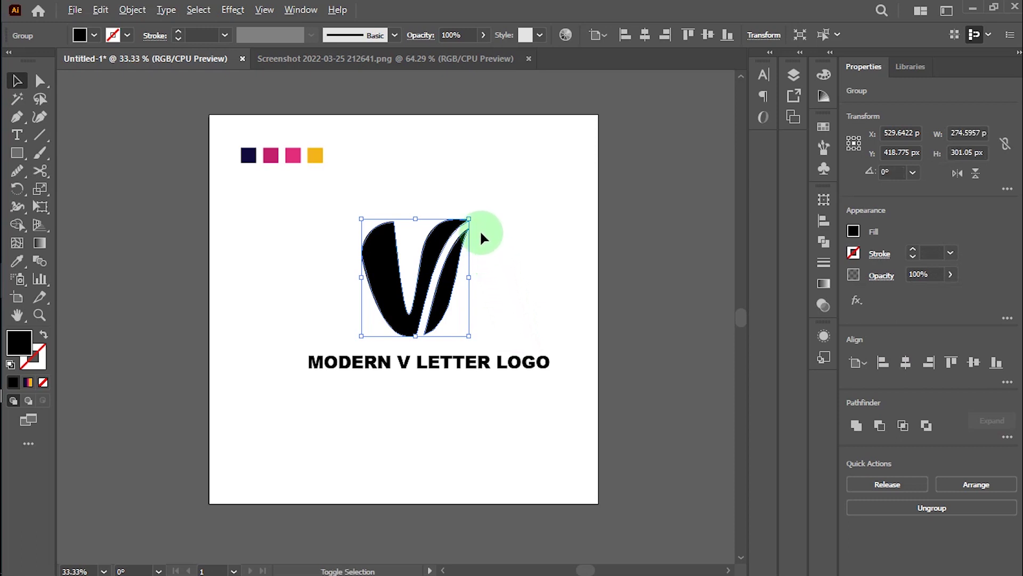
{"action": "left_click_drag", "start_coordinate": [468, 222], "coordinate": [457, 233]}
{"action": "left_click", "coordinate": [545, 277]}
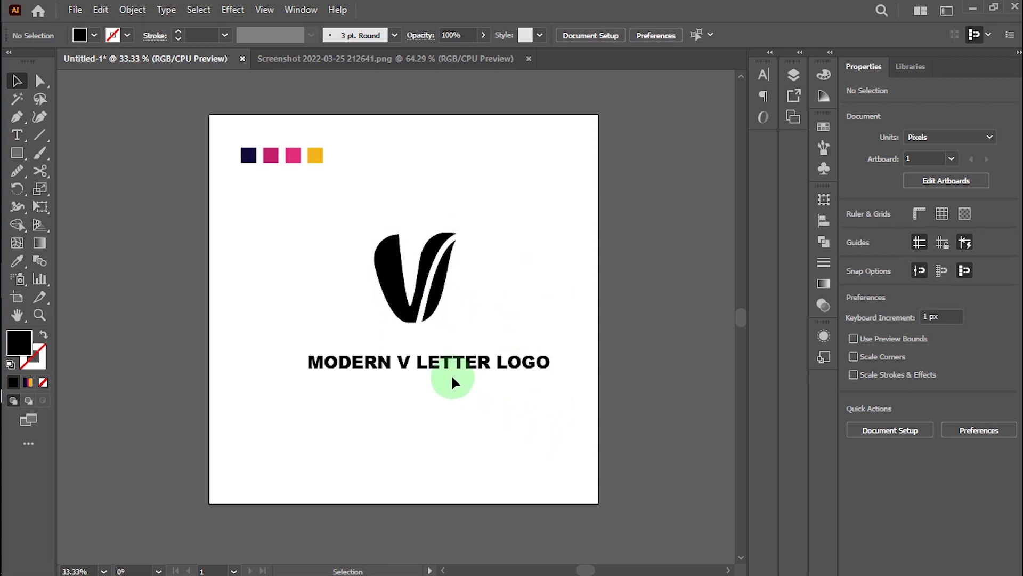
{"action": "left_click_drag", "start_coordinate": [455, 372], "coordinate": [453, 361]}
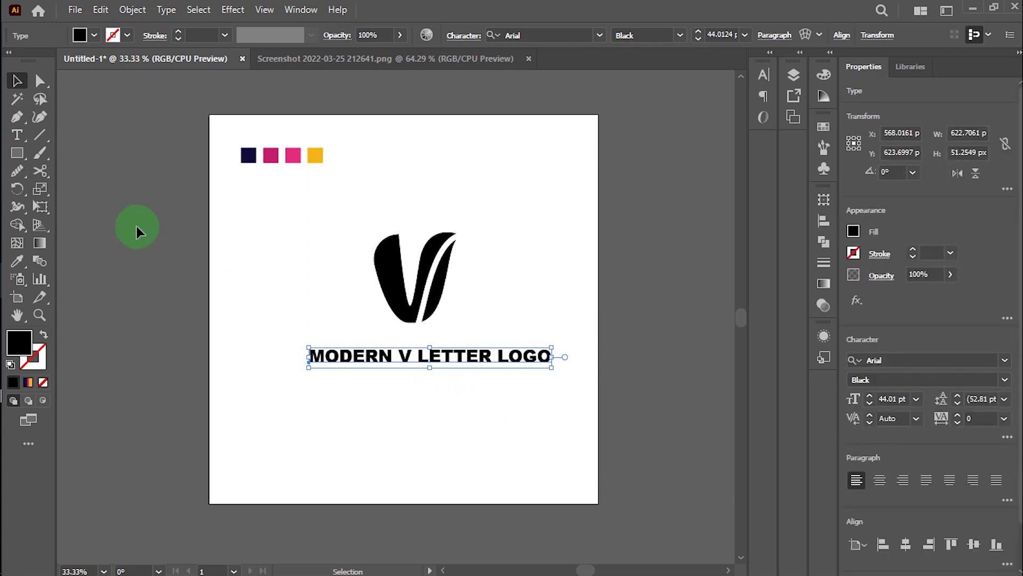
Step: Delete 'MODERN' so the caption reads 'V LETTER LOGO', then move it under the V
{"action": "left_click", "coordinate": [21, 132]}
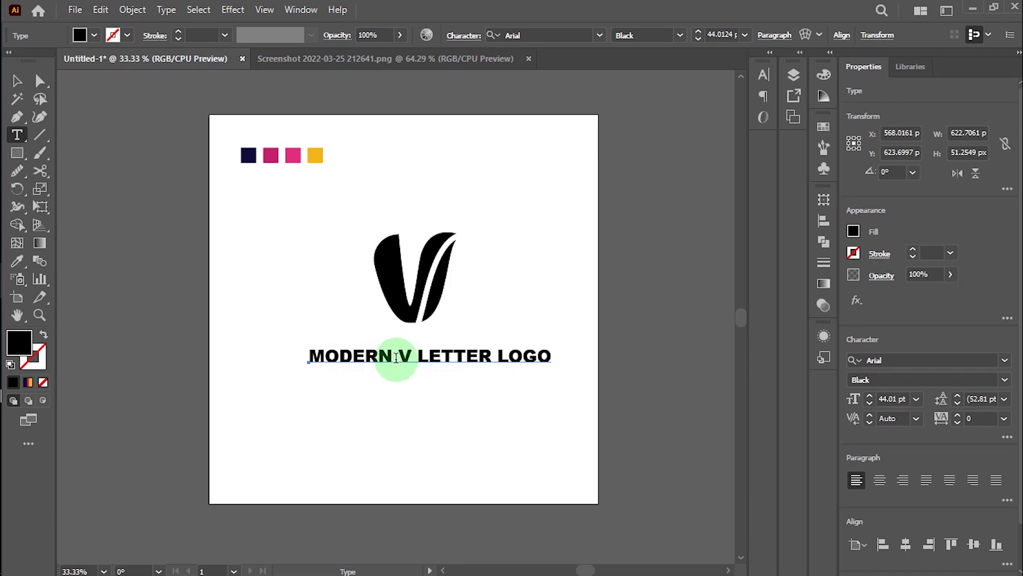
{"action": "left_click_drag", "start_coordinate": [396, 357], "coordinate": [272, 362]}
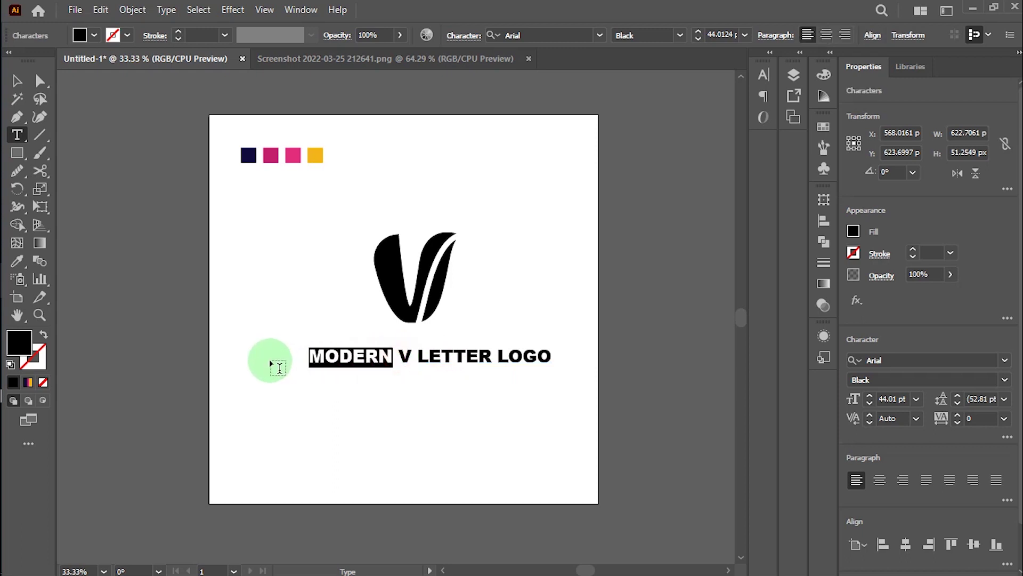
{"action": "key", "text": "BackSpace"}
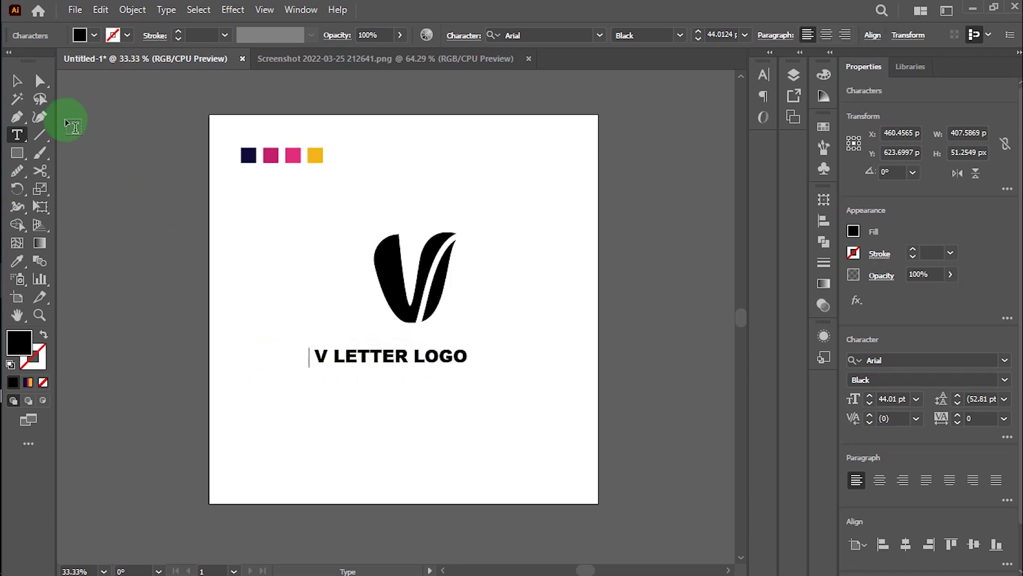
{"action": "left_click", "coordinate": [17, 80]}
{"action": "left_click", "coordinate": [148, 232]}
{"action": "left_click_drag", "start_coordinate": [371, 366], "coordinate": [398, 352]}
{"action": "left_click", "coordinate": [414, 386]}
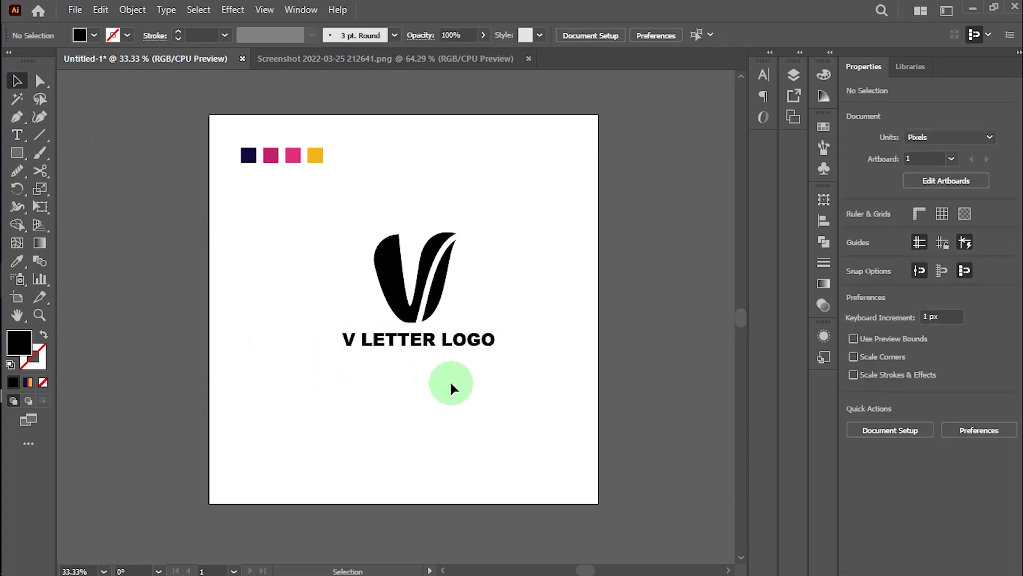
Step: Alt-drag a copy of the V LETTER LOGO title below it and retype the copy as 'TAGLINE HERE'
{"action": "left_click", "coordinate": [447, 347]}
{"action": "left_click_drag", "start_coordinate": [447, 347], "coordinate": [320, 382]}
{"action": "left_click", "coordinate": [17, 135]}
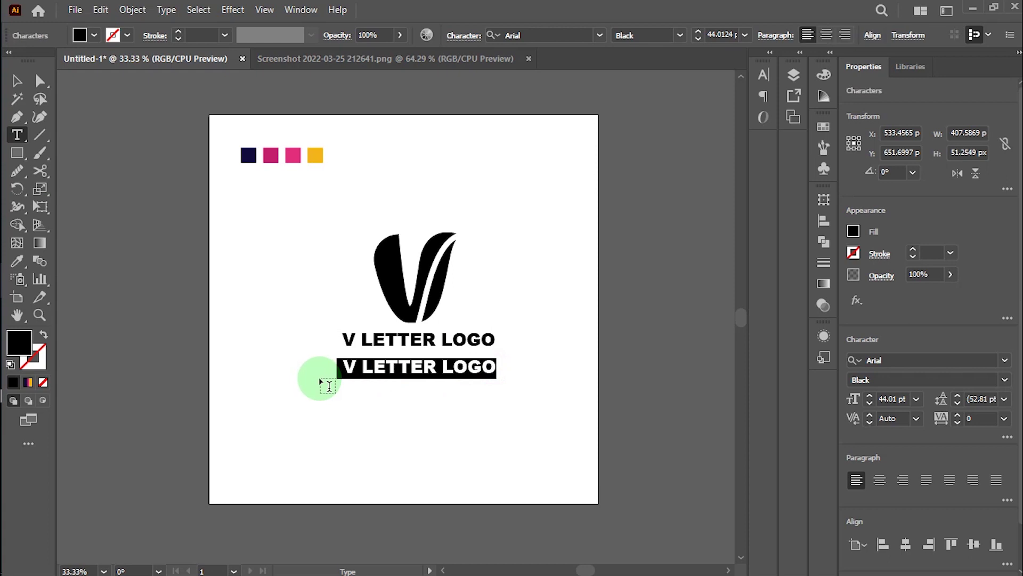
{"action": "key", "text": "BackSpace"}
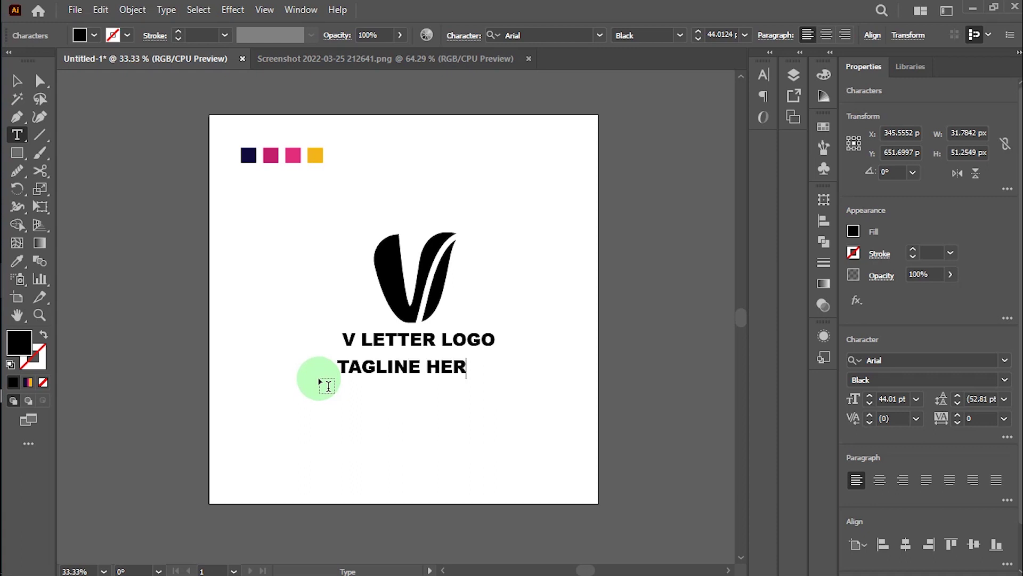
{"action": "left_click", "coordinate": [17, 80]}
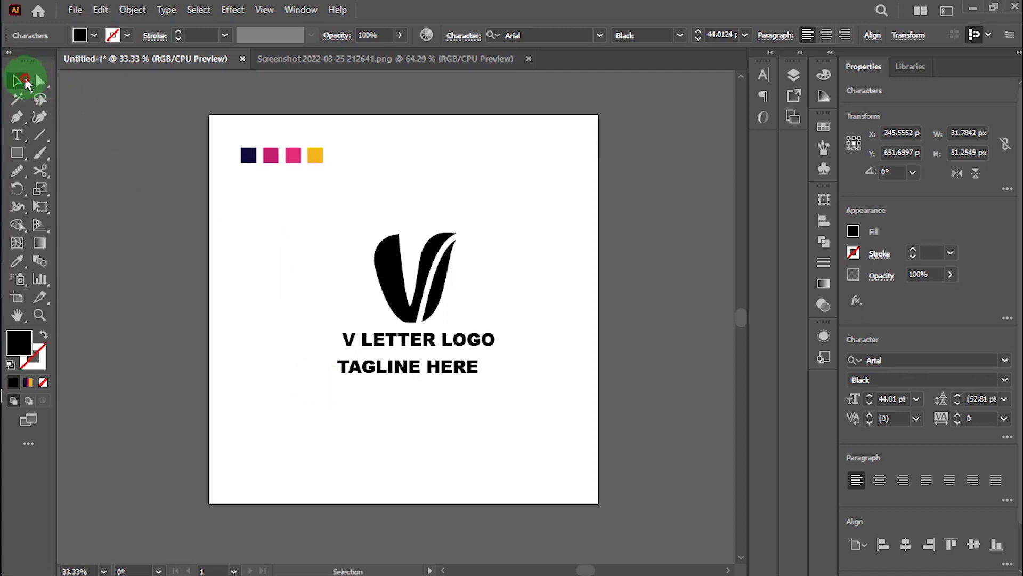
{"action": "left_click", "coordinate": [470, 377]}
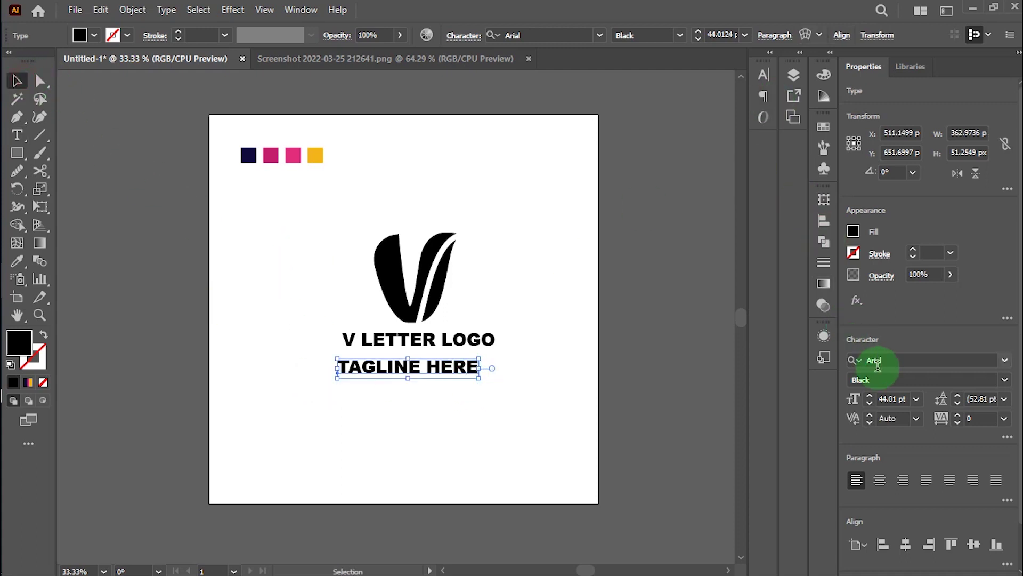
{"action": "left_click", "coordinate": [745, 35]}
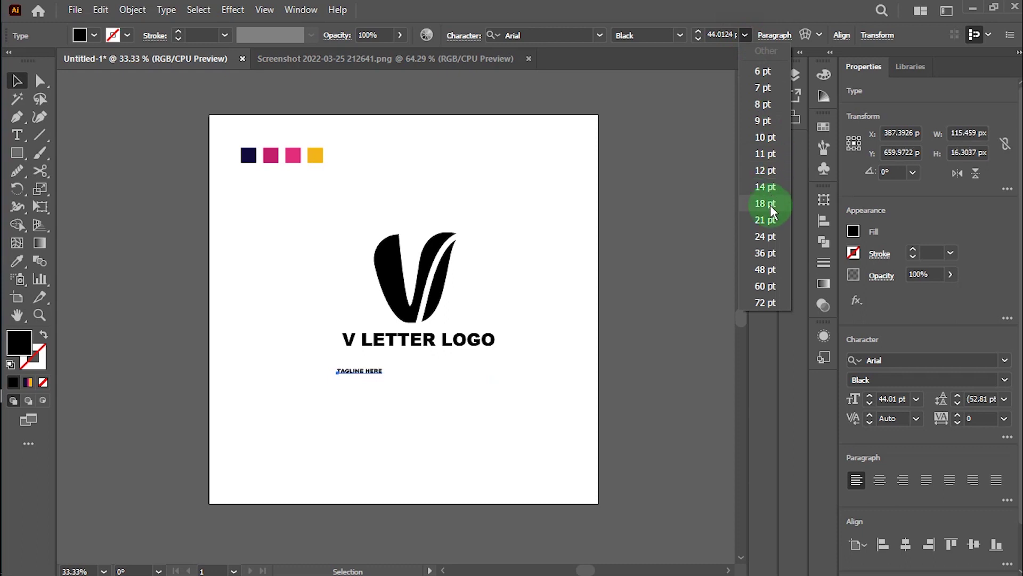
Step: Set the tagline to 24 pt and move it up just beneath the title
{"action": "left_click", "coordinate": [769, 241]}
{"action": "left_click", "coordinate": [496, 410]}
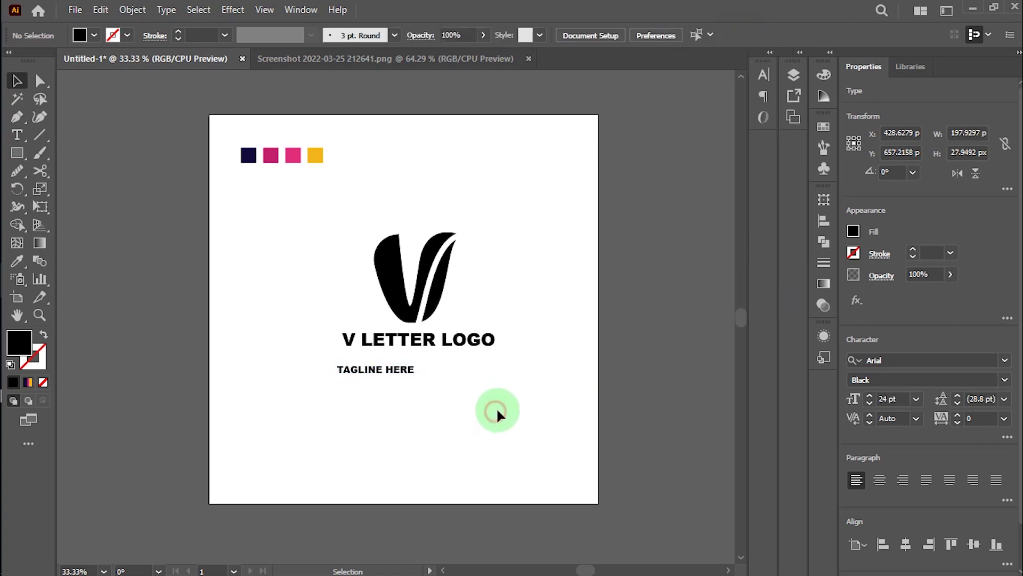
{"action": "left_click_drag", "start_coordinate": [389, 373], "coordinate": [433, 368]}
{"action": "left_click", "coordinate": [474, 423]}
{"action": "scroll", "coordinate": [481, 422], "scroll_direction": "down", "scroll_amount": 1}
Step: Set the tagline's letter tracking to 300
{"action": "left_click", "coordinate": [444, 345]}
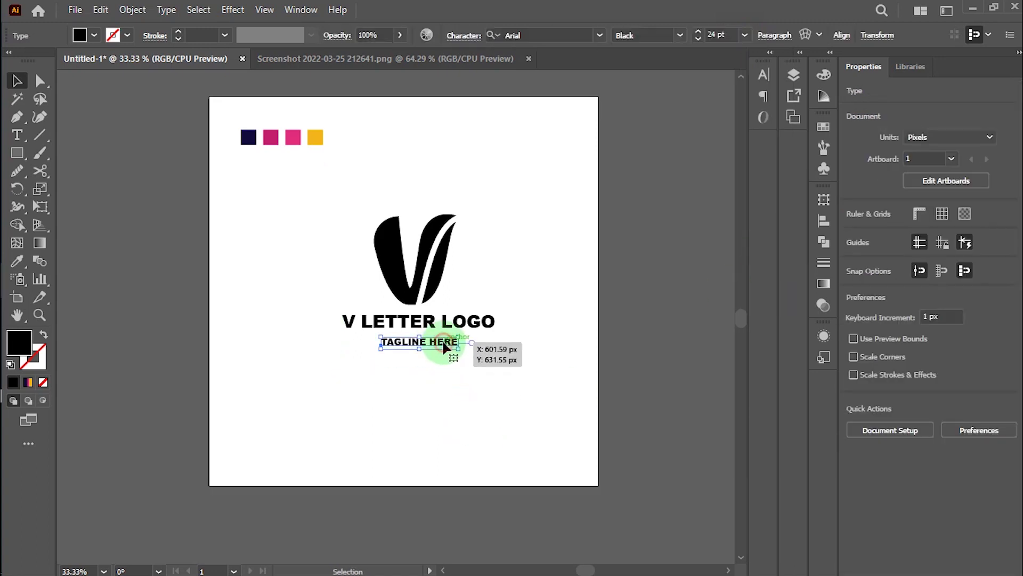
{"action": "left_click", "coordinate": [972, 420]}
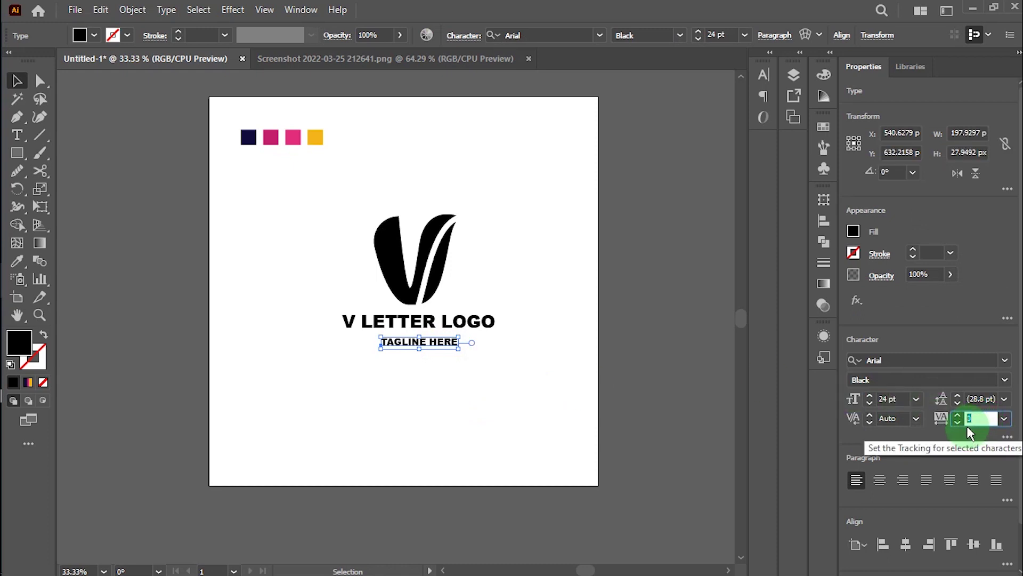
{"action": "type", "text": "300"}
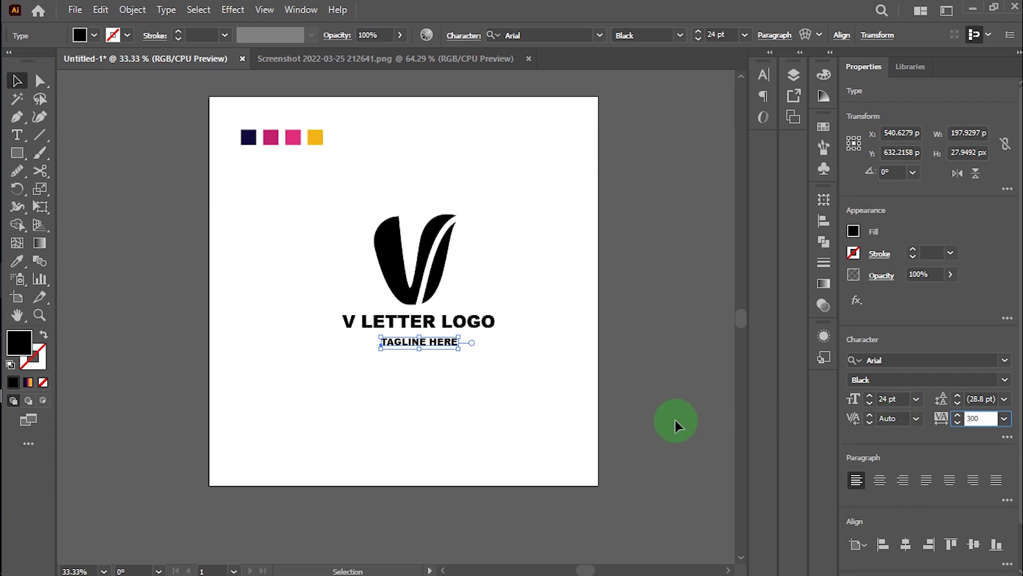
{"action": "left_click", "coordinate": [437, 344]}
{"action": "left_click", "coordinate": [515, 425]}
{"action": "scroll", "coordinate": [515, 424], "scroll_direction": "up", "scroll_amount": 2}
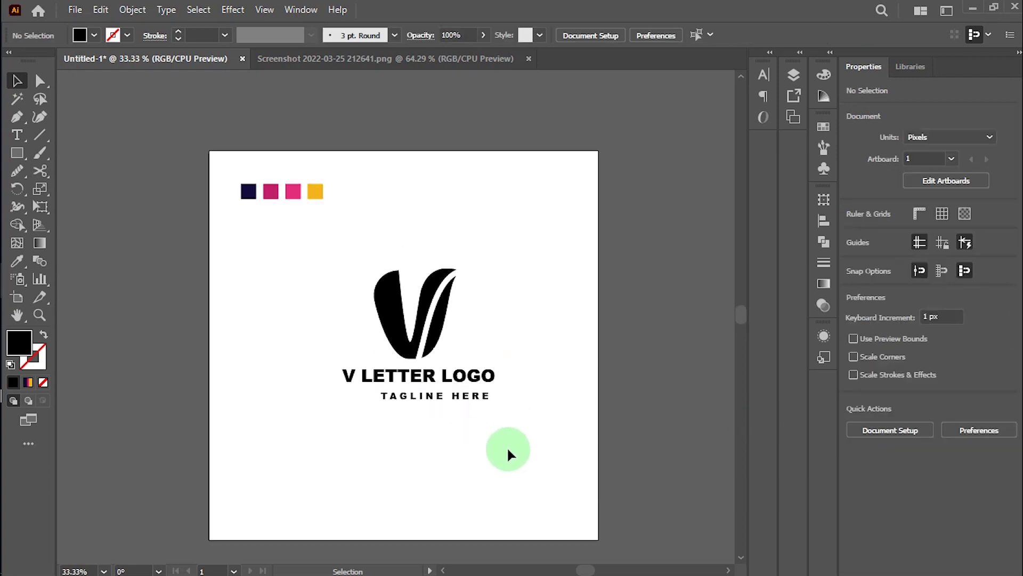
Step: Select the V mark, title and tagline together and align them horizontally centred
{"action": "left_click_drag", "start_coordinate": [507, 446], "coordinate": [471, 396]}
{"action": "left_click", "coordinate": [489, 341]}
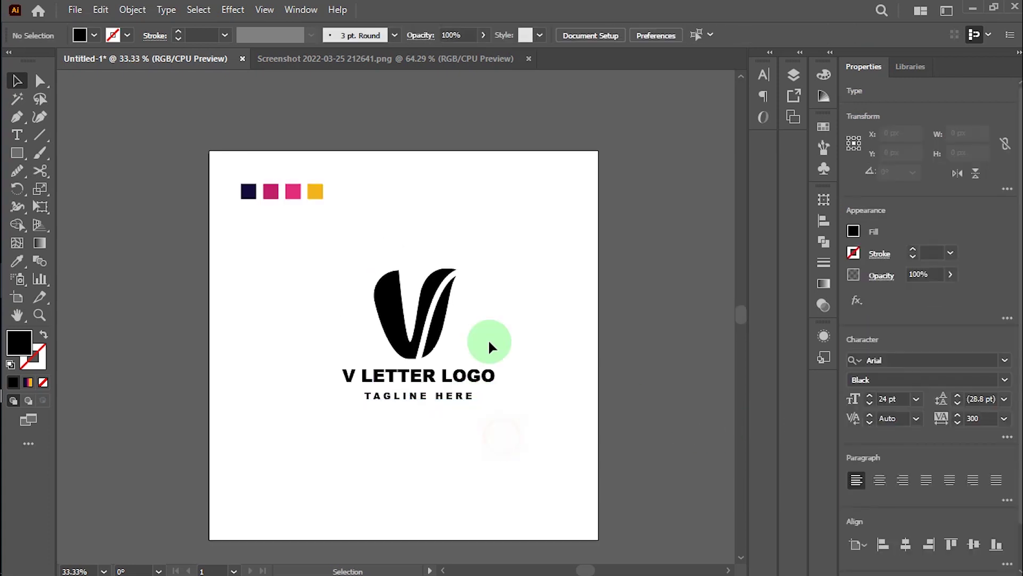
{"action": "left_click", "coordinate": [453, 297]}
{"action": "left_click", "coordinate": [505, 318]}
{"action": "left_click_drag", "start_coordinate": [434, 411], "coordinate": [447, 439]}
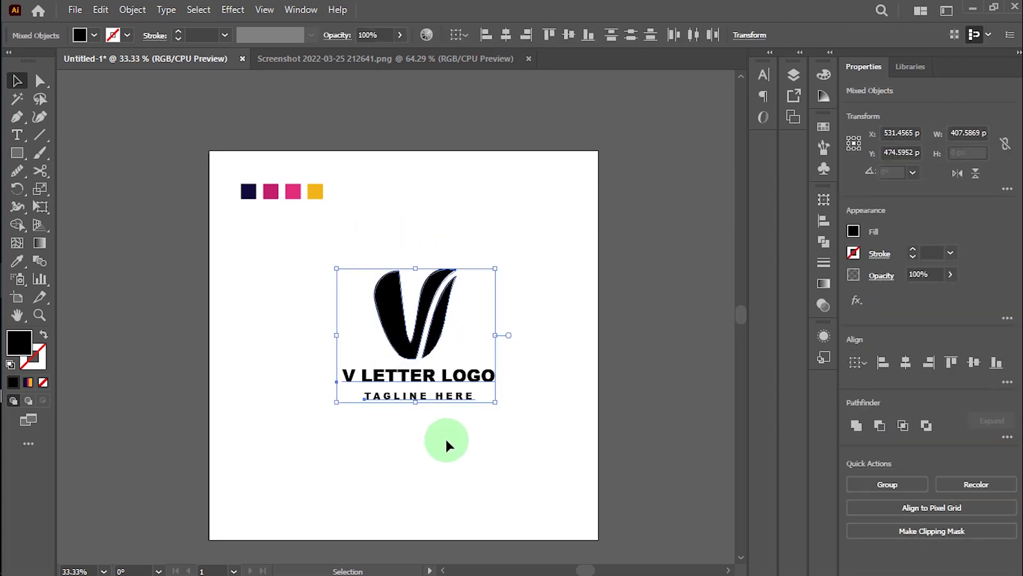
{"action": "left_click", "coordinate": [507, 35]}
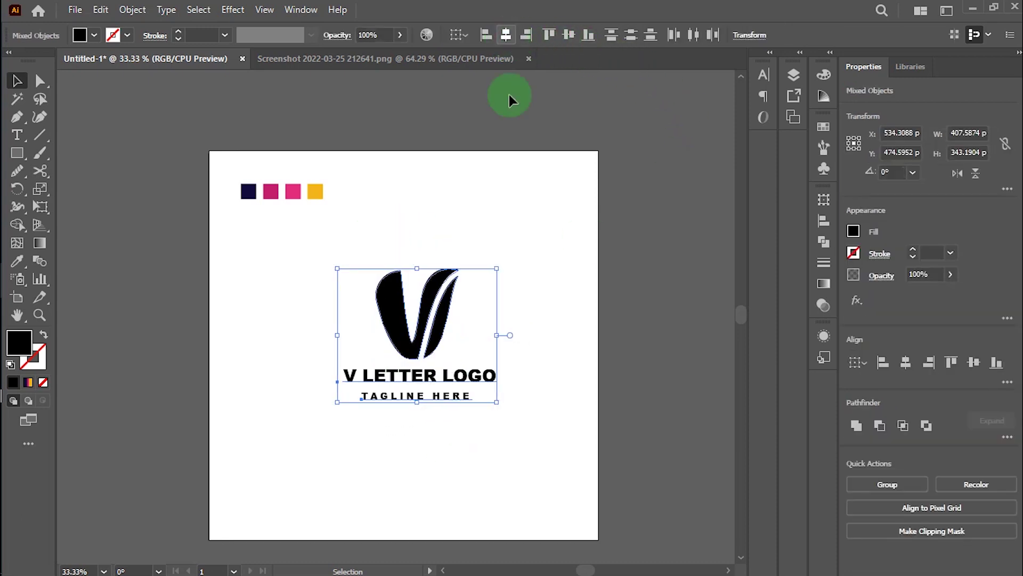
{"action": "left_click", "coordinate": [545, 338]}
{"action": "scroll", "coordinate": [546, 338], "scroll_direction": "down", "scroll_amount": 1}
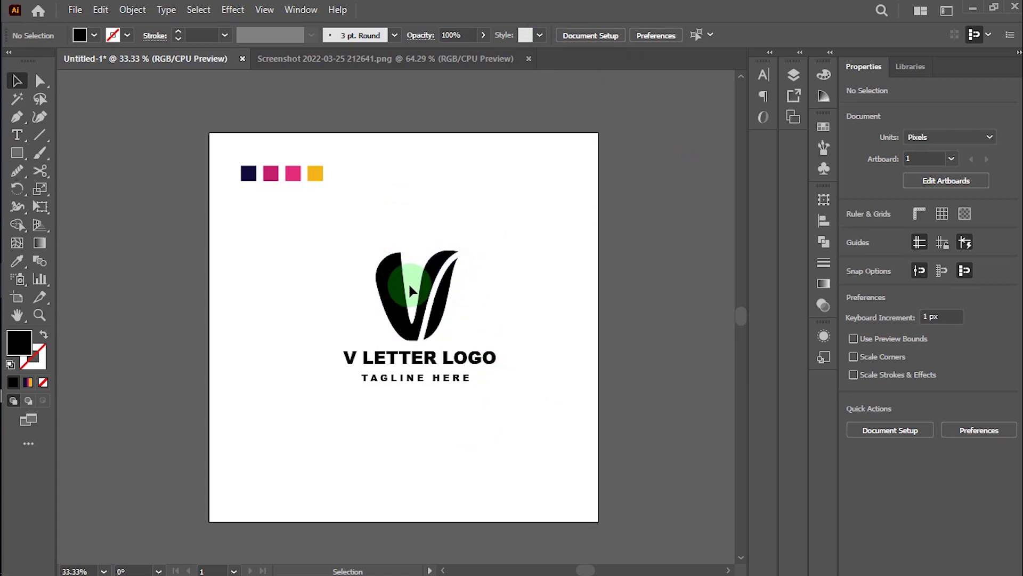
Step: Apply the navy-pink-yellow gradient to the V mark group
{"action": "left_click_drag", "start_coordinate": [410, 290], "coordinate": [505, 353]}
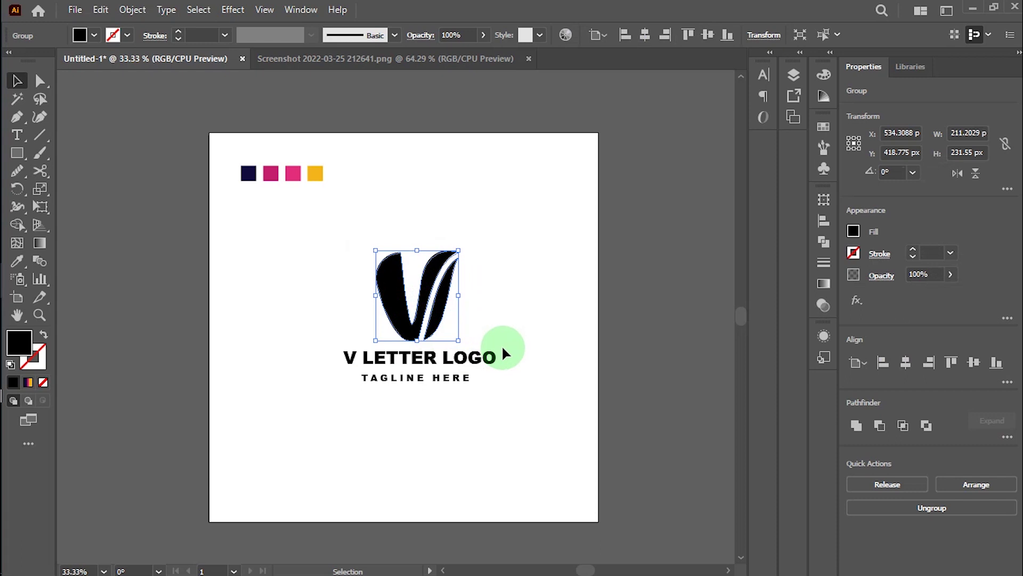
{"action": "left_click", "coordinate": [42, 246]}
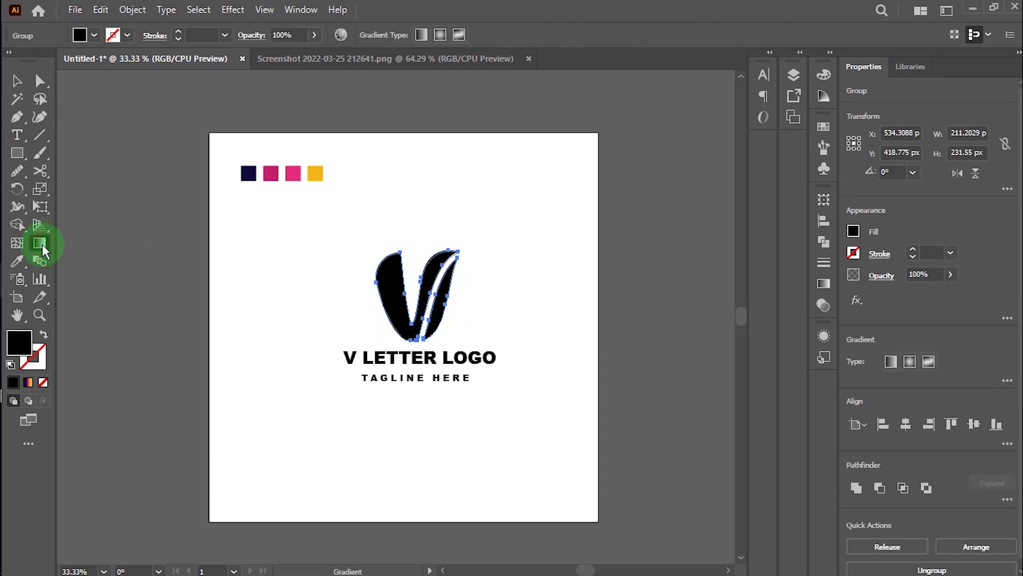
{"action": "double_click", "coordinate": [42, 247]}
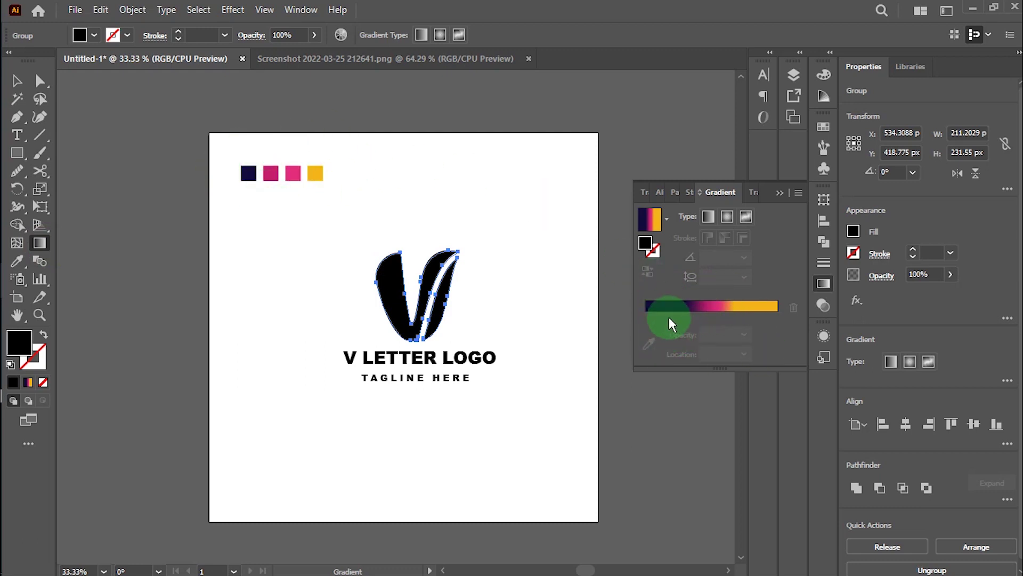
{"action": "left_click", "coordinate": [701, 308]}
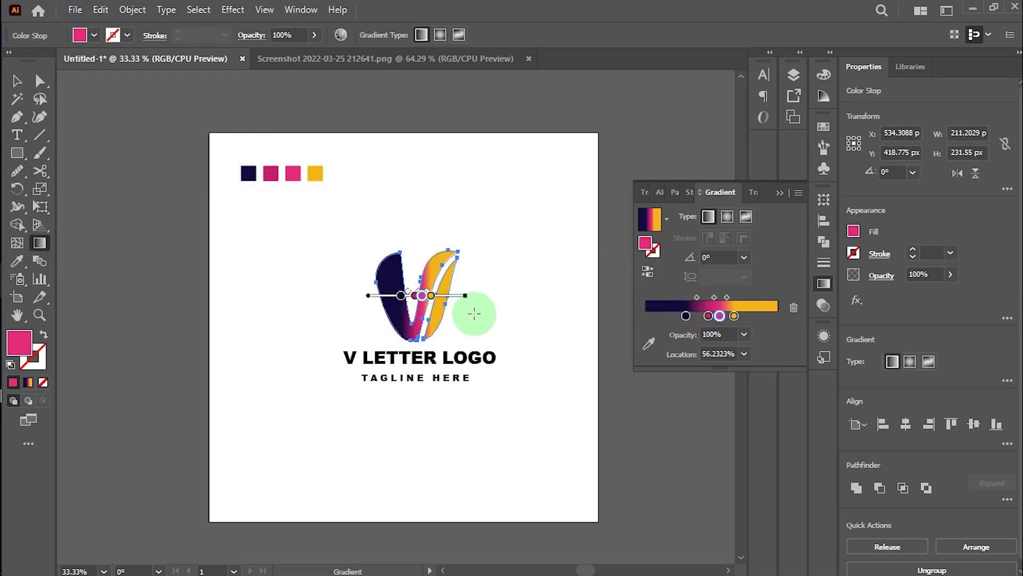
Step: Adjust the gradient by shifting the yellow end and the pink stop further right
{"action": "mouse_move", "coordinate": [430, 296]}
{"action": "left_mouse_down"}
{"action": "mouse_move", "coordinate": [460, 302]}
{"action": "mouse_move", "coordinate": [423, 298]}
{"action": "mouse_move", "coordinate": [446, 307]}
{"action": "mouse_move", "coordinate": [451, 297]}
{"action": "left_mouse_up"}
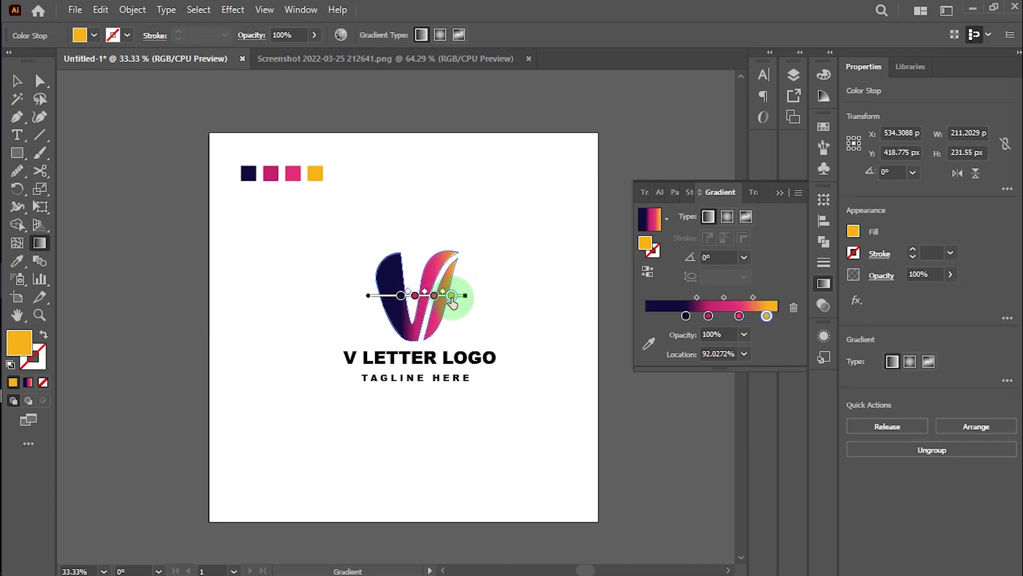
{"action": "left_click", "coordinate": [421, 298]}
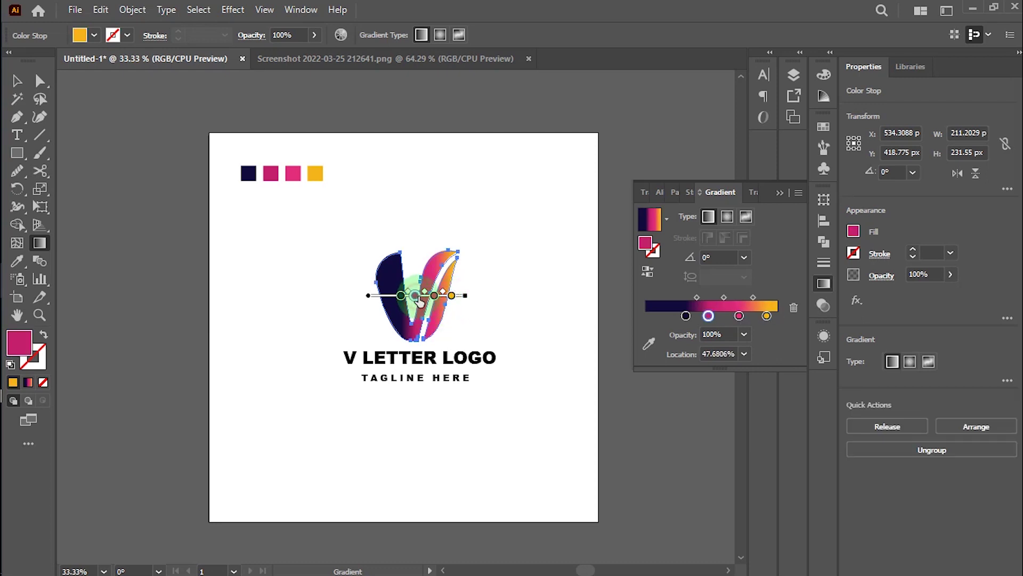
{"action": "mouse_move", "coordinate": [422, 302]}
{"action": "left_mouse_down"}
{"action": "mouse_move", "coordinate": [436, 307]}
{"action": "mouse_move", "coordinate": [439, 297]}
{"action": "left_mouse_up"}
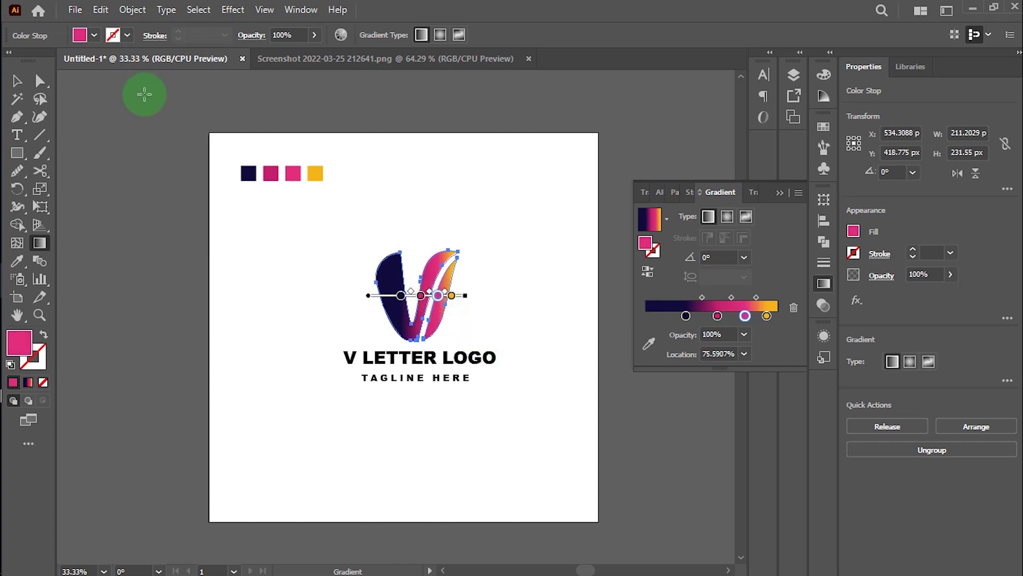
{"action": "left_click", "coordinate": [17, 80]}
{"action": "left_click", "coordinate": [165, 148]}
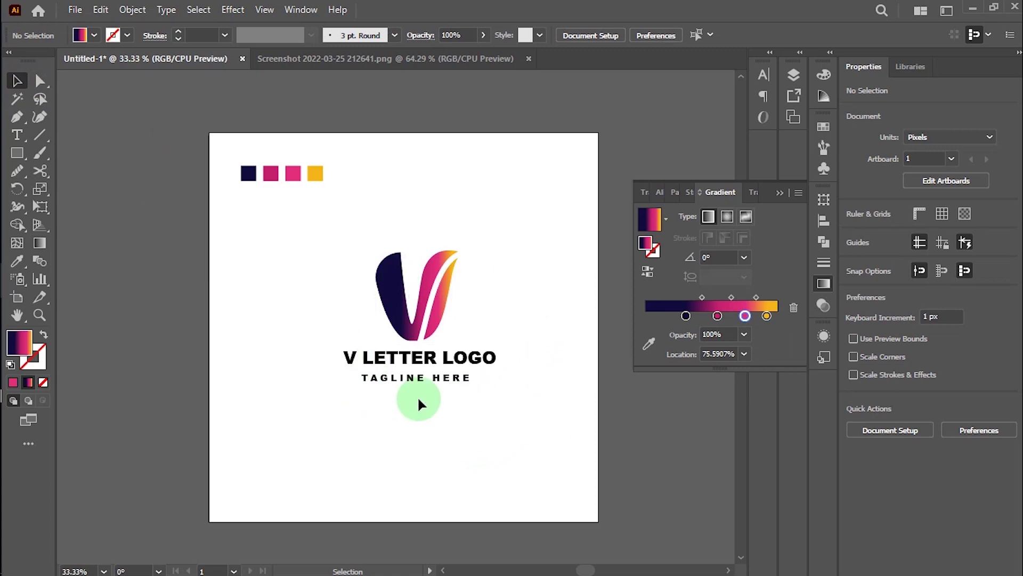
Step: Convert the V LETTER LOGO title to outlines and colour it with the navy swatch
{"action": "left_click", "coordinate": [482, 357]}
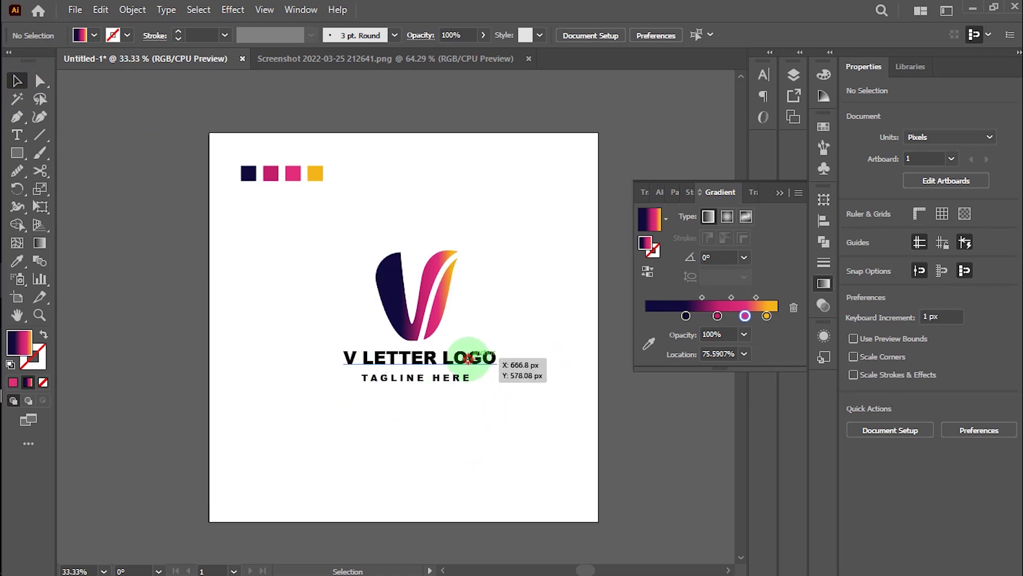
{"action": "right_click", "coordinate": [378, 356]}
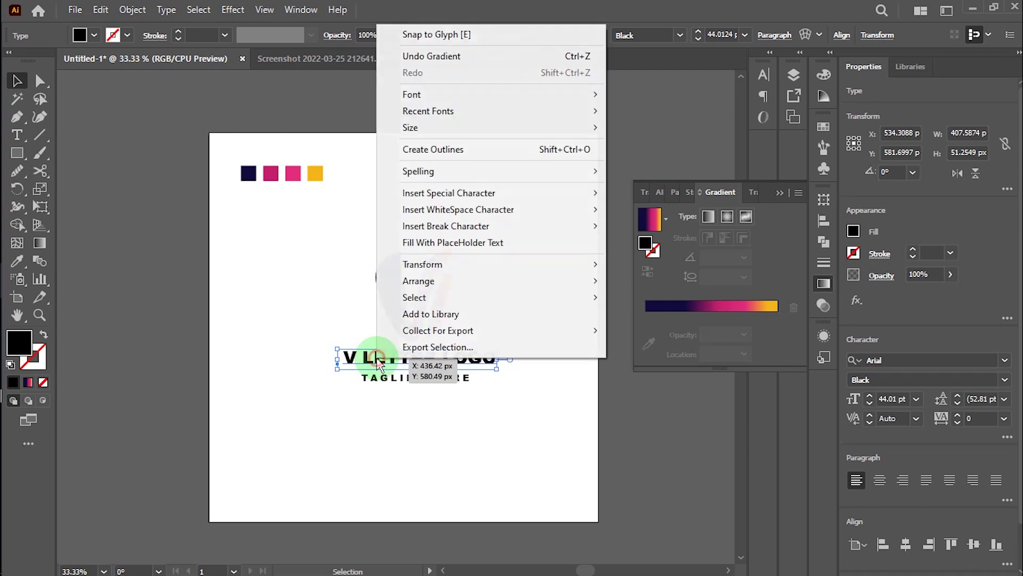
{"action": "left_click", "coordinate": [449, 149]}
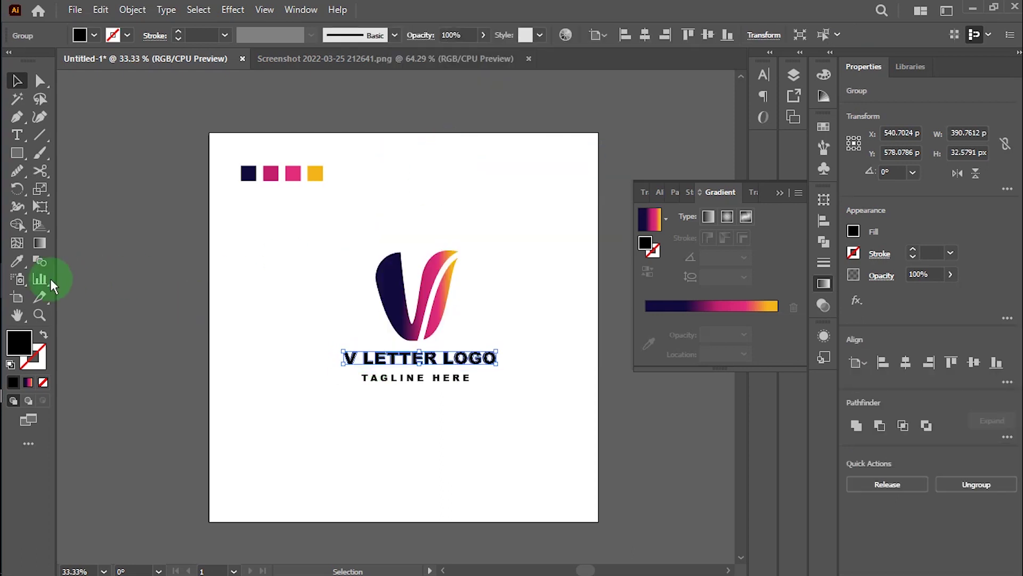
{"action": "left_click", "coordinate": [24, 262]}
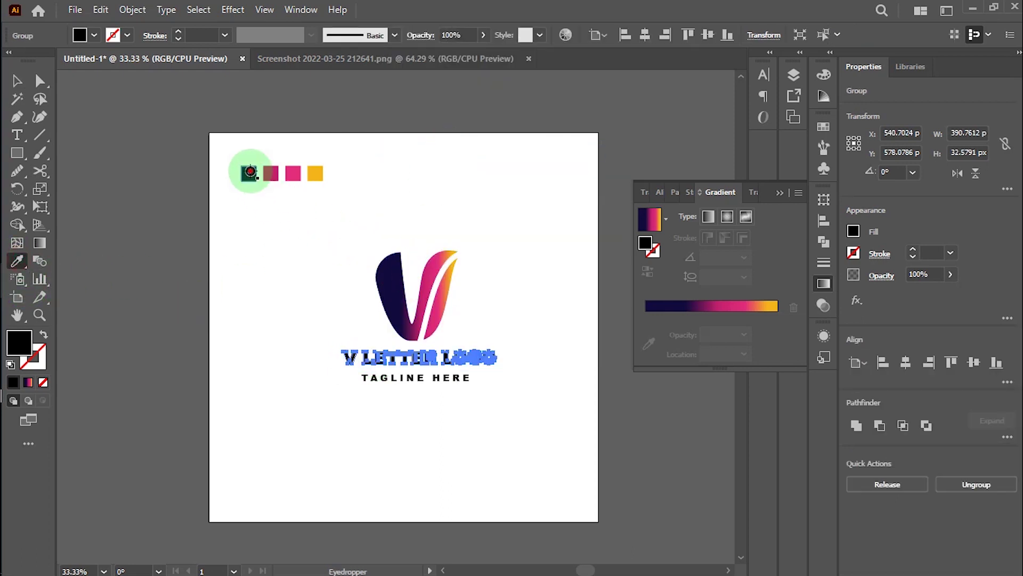
{"action": "left_click", "coordinate": [249, 173]}
{"action": "left_click", "coordinate": [16, 81]}
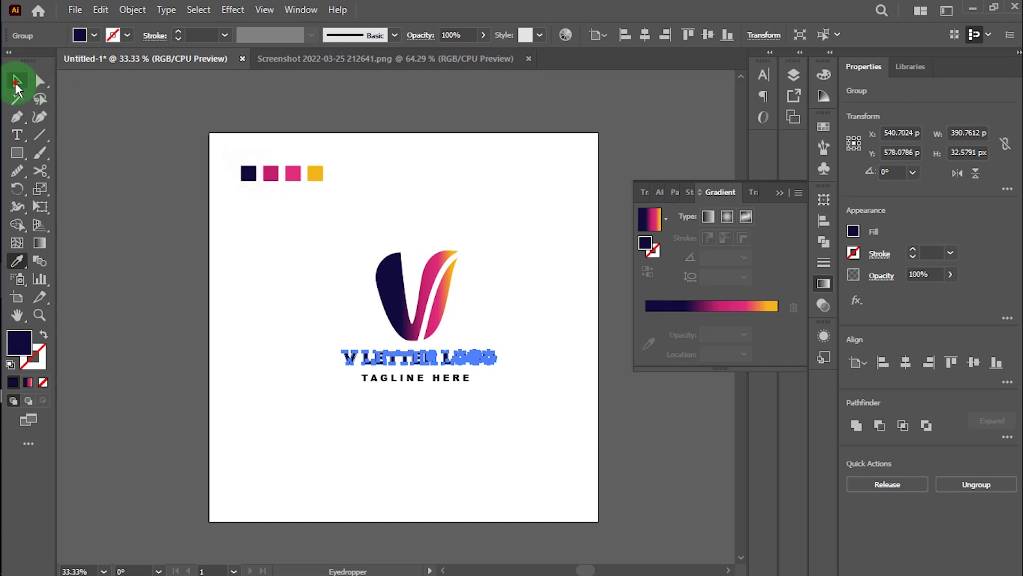
{"action": "left_click", "coordinate": [366, 497]}
Step: Colour the TAGLINE HERE text with the magenta swatch using the Eyedropper
{"action": "left_click", "coordinate": [445, 381]}
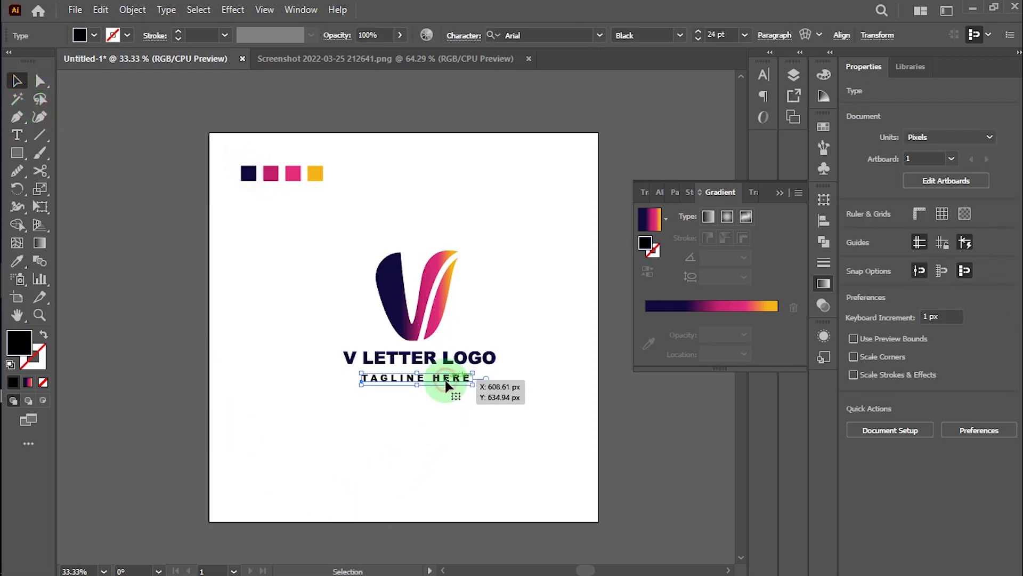
{"action": "left_click", "coordinate": [17, 261]}
{"action": "left_click", "coordinate": [271, 173]}
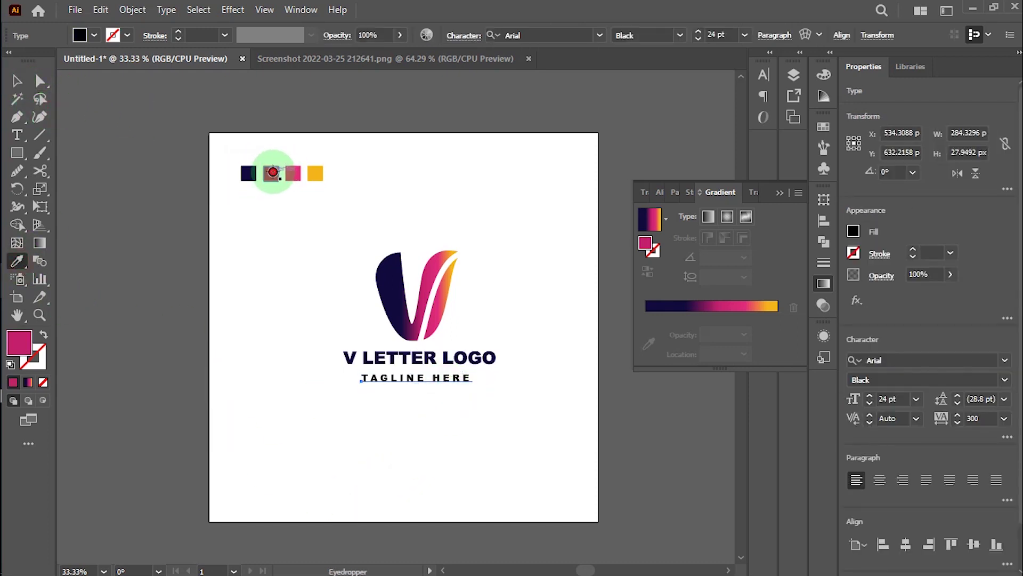
{"action": "left_click", "coordinate": [17, 81]}
{"action": "left_click", "coordinate": [171, 222]}
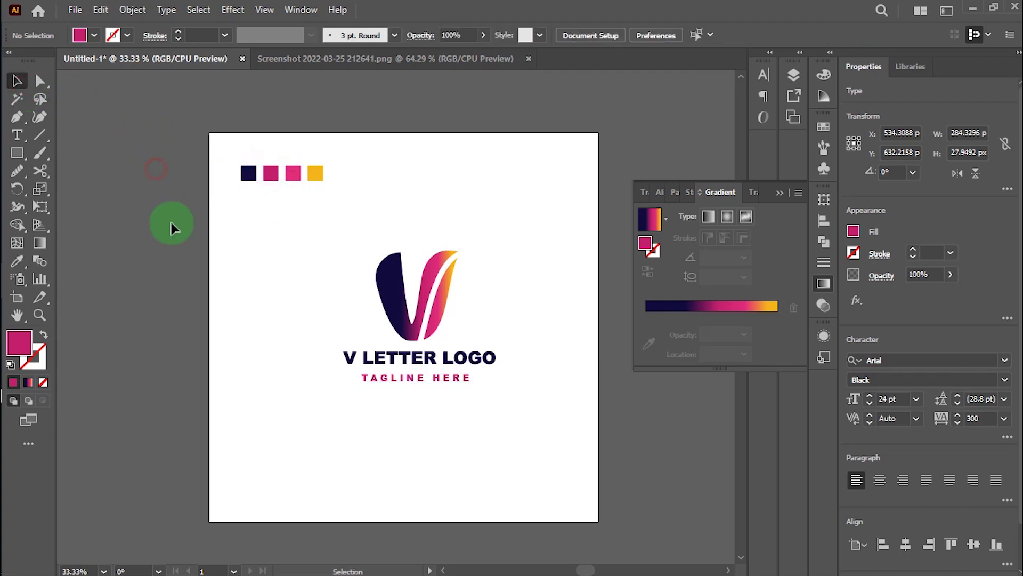
Step: Cut the four colour swatch squares off the artboard with Edit > Cut
{"action": "left_click", "coordinate": [779, 193]}
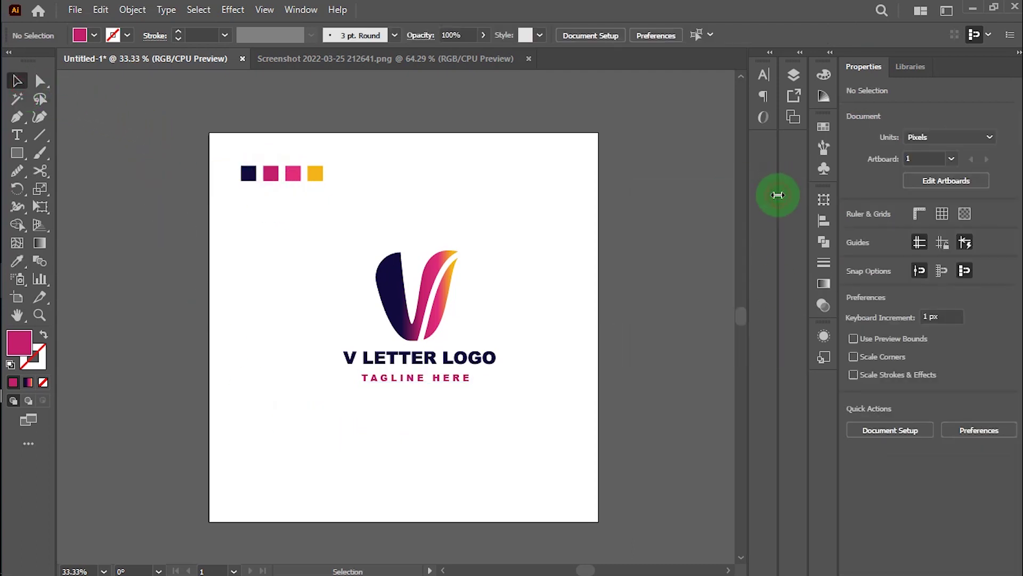
{"action": "left_click_drag", "start_coordinate": [249, 175], "coordinate": [333, 194]}
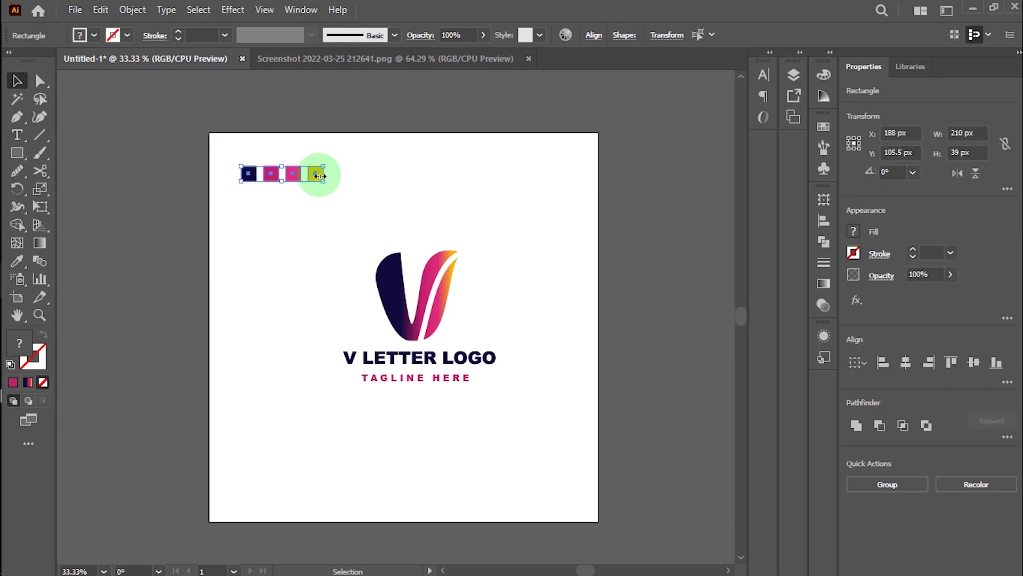
{"action": "left_click", "coordinate": [100, 10]}
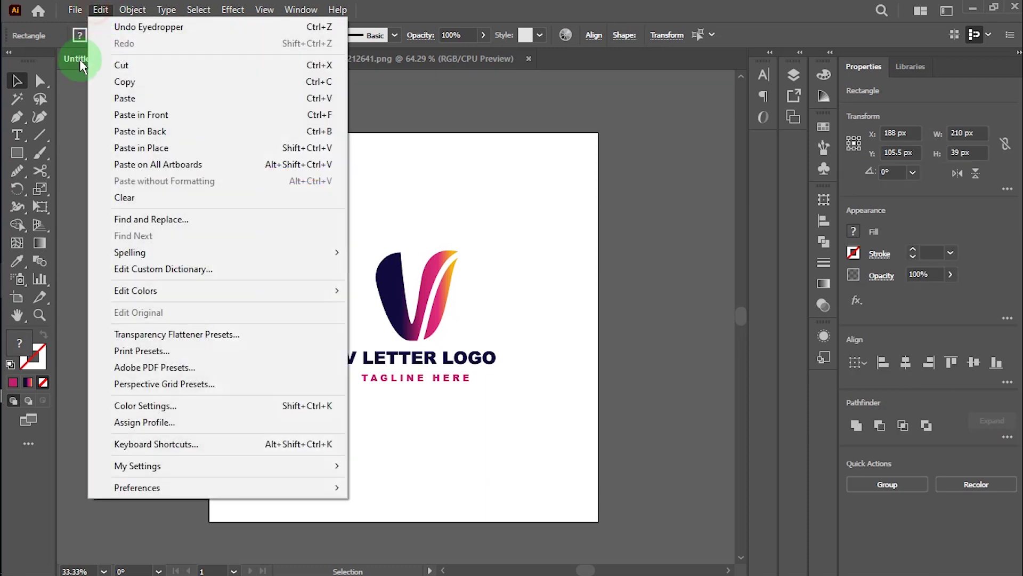
{"action": "left_click", "coordinate": [136, 69]}
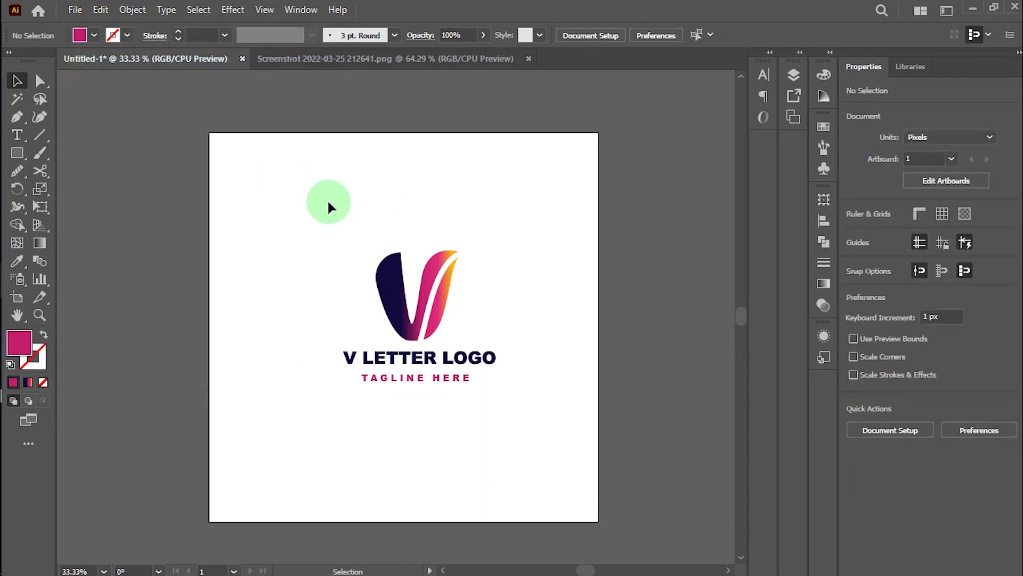
Step: Scale the whole logo down to about 245 × 215 px and move it into the artboard's left half
{"action": "left_click_drag", "start_coordinate": [327, 199], "coordinate": [510, 478]}
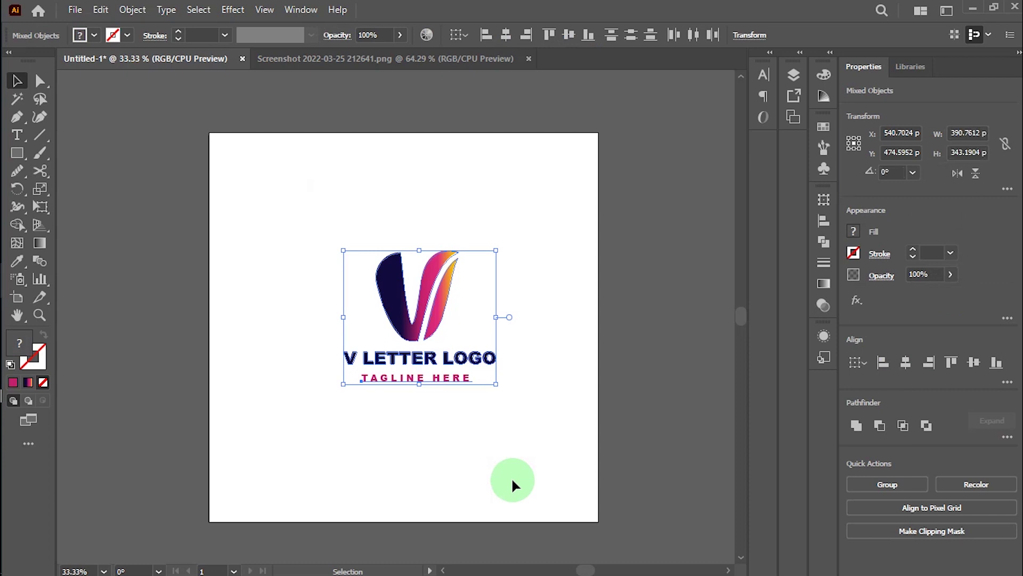
{"action": "left_click_drag", "start_coordinate": [496, 250], "coordinate": [468, 275]}
{"action": "left_click_drag", "start_coordinate": [426, 316], "coordinate": [346, 327]}
{"action": "left_click", "coordinate": [443, 368]}
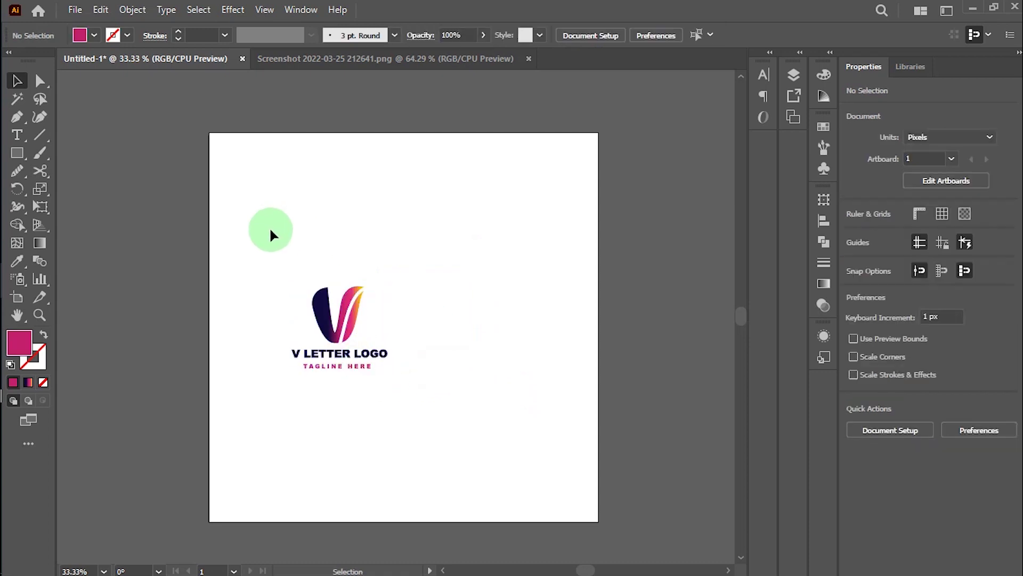
{"action": "left_click_drag", "start_coordinate": [302, 291], "coordinate": [388, 436]}
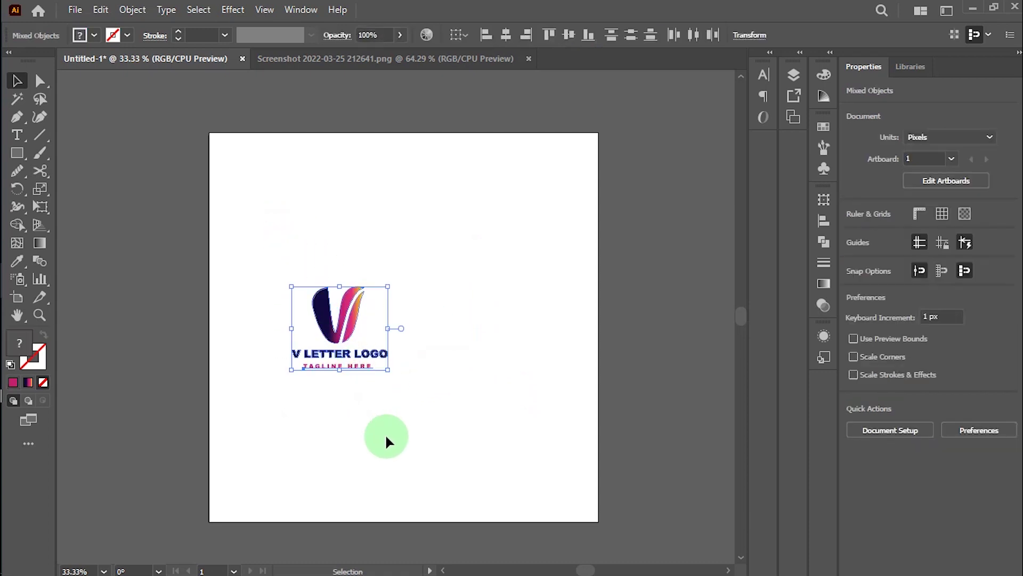
{"action": "left_click", "coordinate": [408, 368]}
Step: Draw a 466 × 1000 px magenta rectangle from the artboard's top middle to its bottom-right corner
{"action": "left_click", "coordinate": [28, 148]}
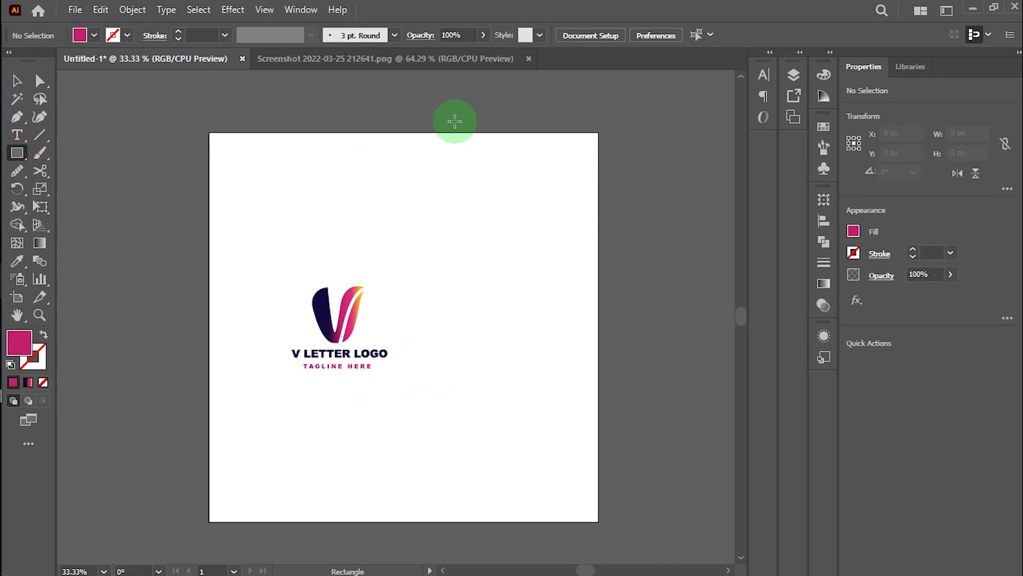
{"action": "left_click_drag", "start_coordinate": [417, 132], "coordinate": [598, 521]}
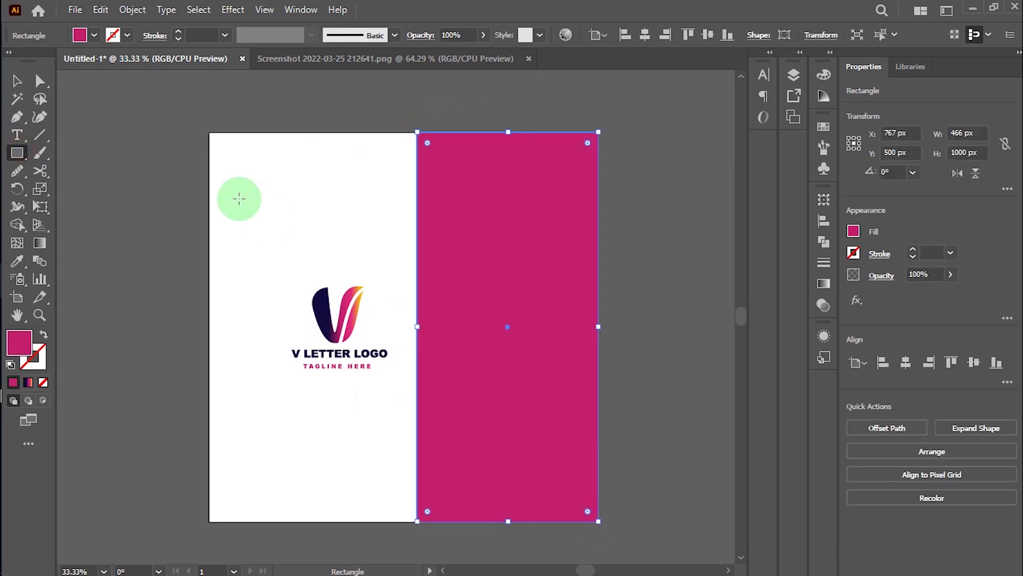
{"action": "left_click", "coordinate": [16, 79]}
{"action": "left_click", "coordinate": [227, 175]}
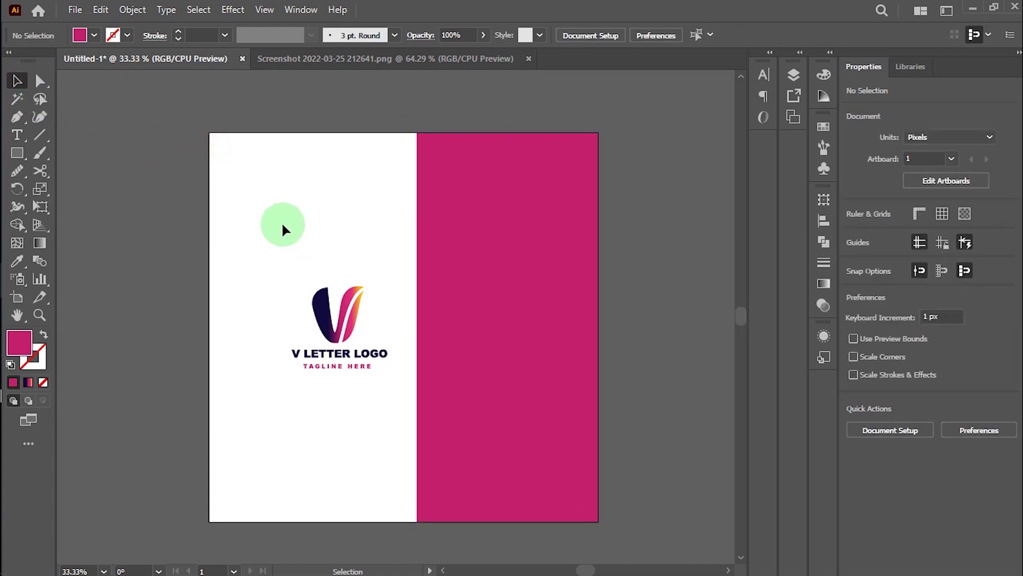
{"action": "left_click_drag", "start_coordinate": [283, 225], "coordinate": [397, 414]}
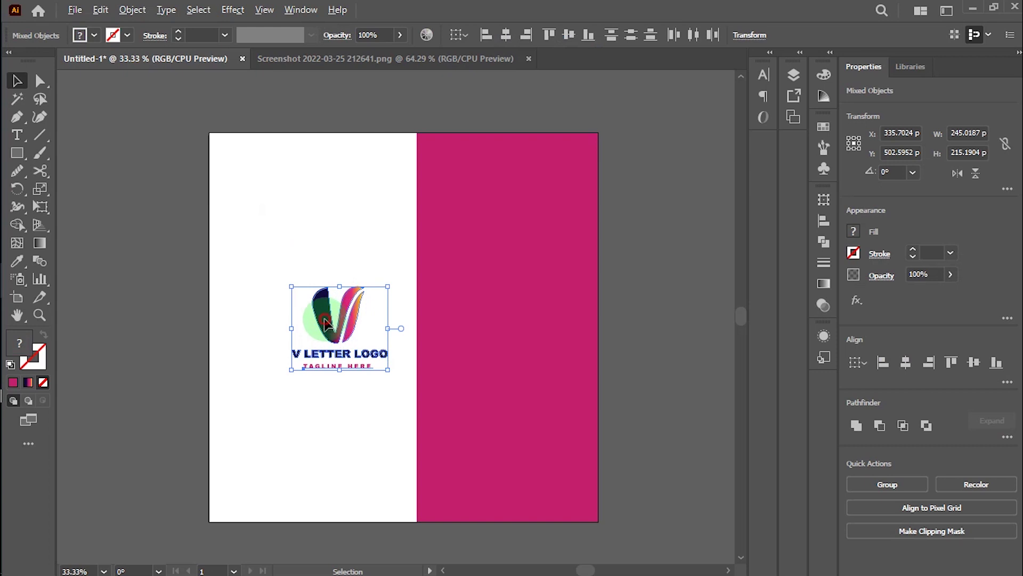
Step: Alt-drag a copy of the logo onto the magenta panel and fill it white
{"action": "left_click_drag", "start_coordinate": [326, 322], "coordinate": [494, 327]}
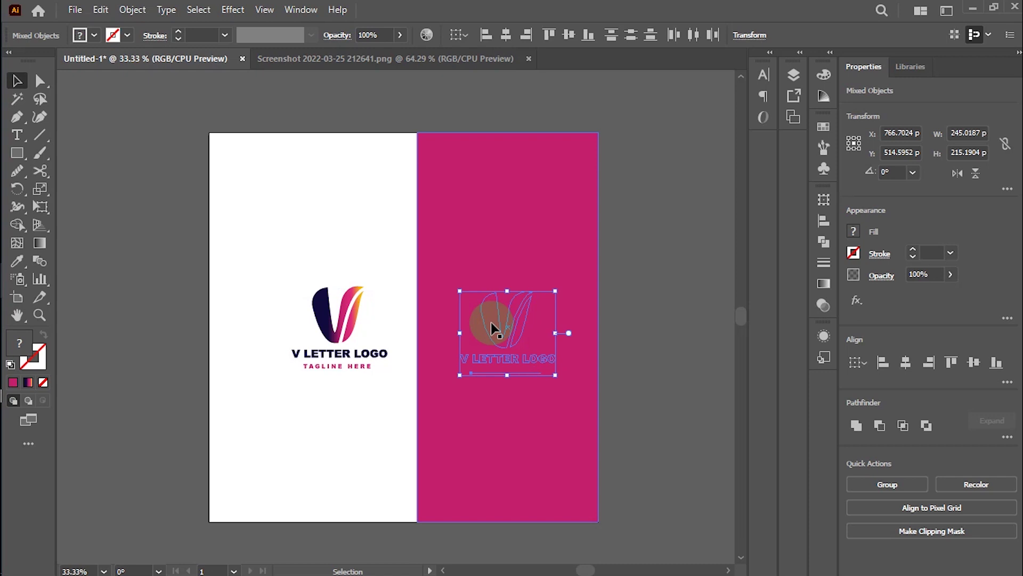
{"action": "left_click", "coordinate": [93, 35]}
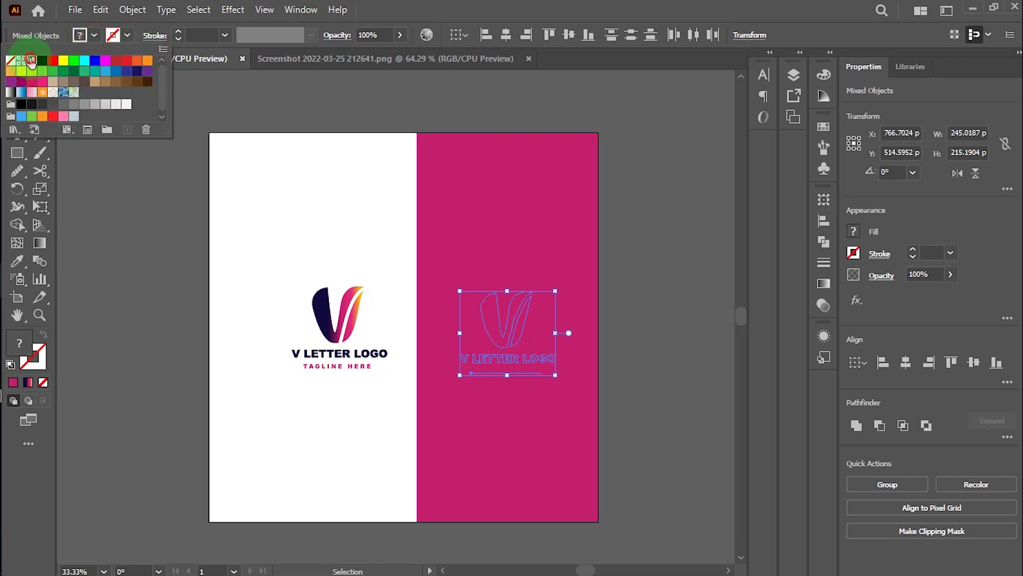
{"action": "left_click", "coordinate": [31, 60]}
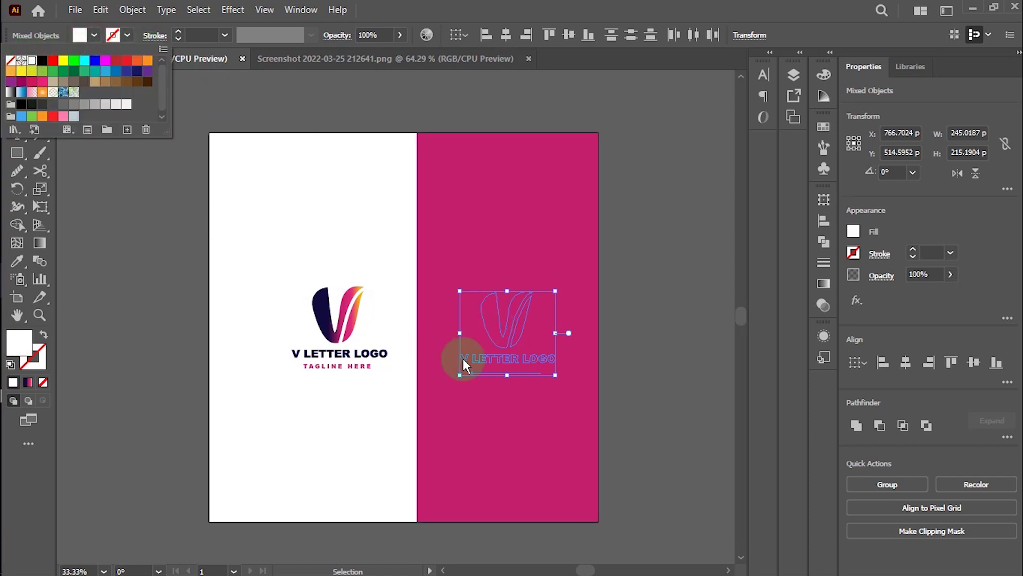
{"action": "left_click", "coordinate": [501, 317]}
Step: Bring the white logo copy to the front with Arrange > Bring to Front
{"action": "right_click", "coordinate": [499, 329]}
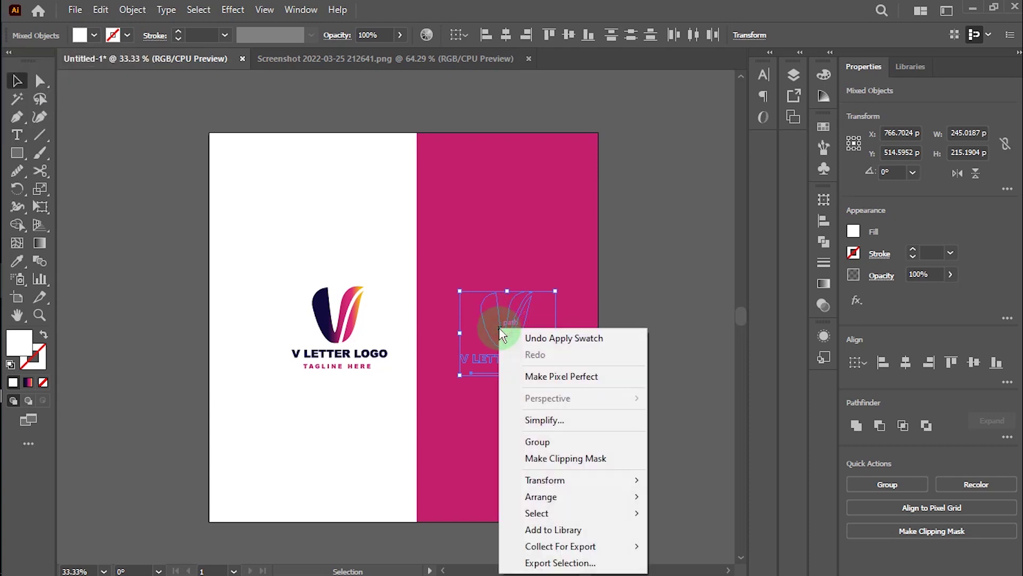
{"action": "mouse_move", "coordinate": [620, 501]}
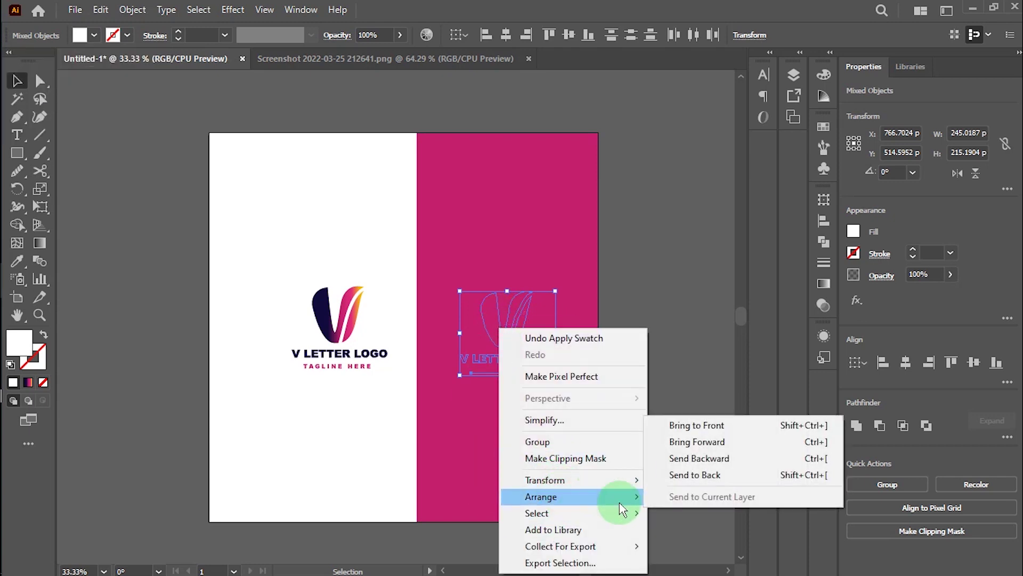
{"action": "left_click", "coordinate": [693, 424]}
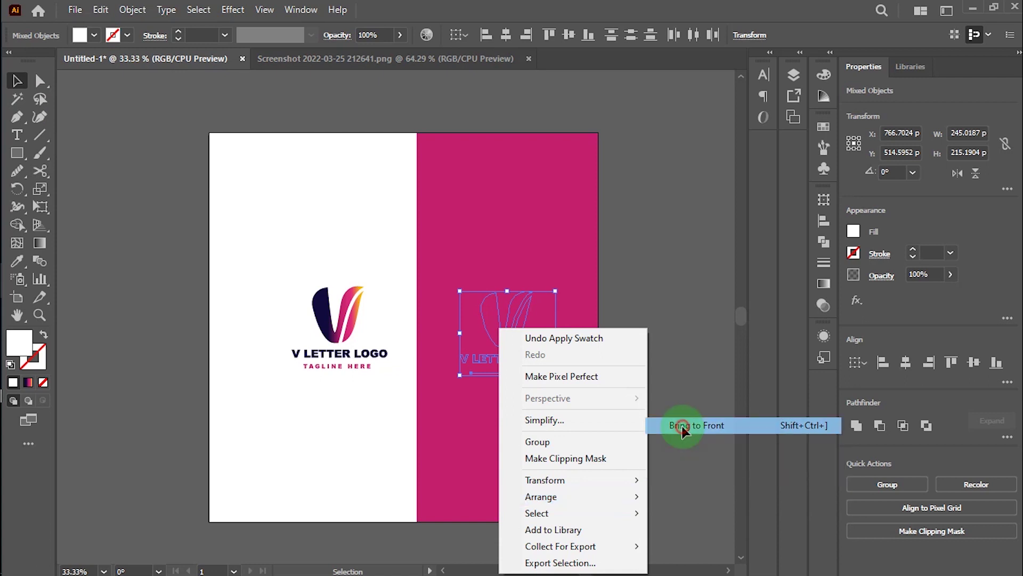
{"action": "left_click", "coordinate": [656, 458]}
{"action": "scroll", "coordinate": [656, 453], "scroll_direction": "down", "scroll_amount": 2}
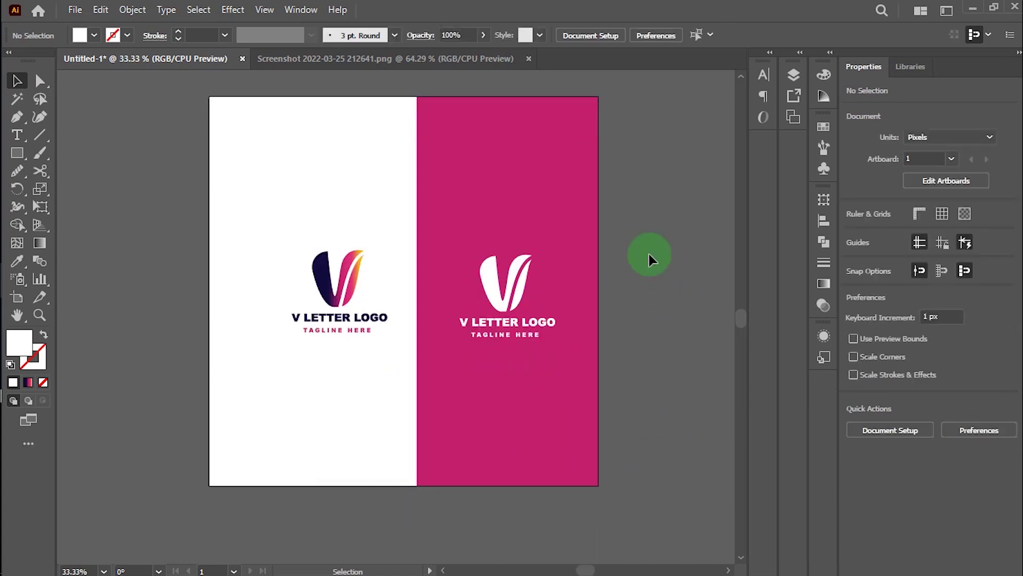
{"action": "scroll", "coordinate": [622, 448], "scroll_direction": "up", "scroll_amount": 2}
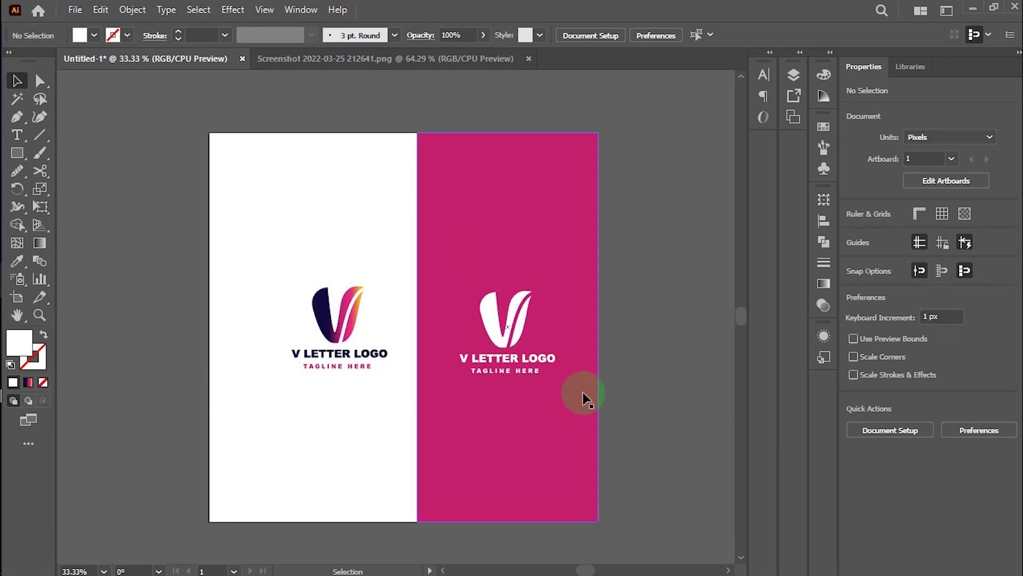
{"action": "scroll", "coordinate": [585, 397], "scroll_direction": "down", "scroll_amount": 1}
{"action": "scroll", "coordinate": [583, 393], "scroll_direction": "up", "scroll_amount": 1}
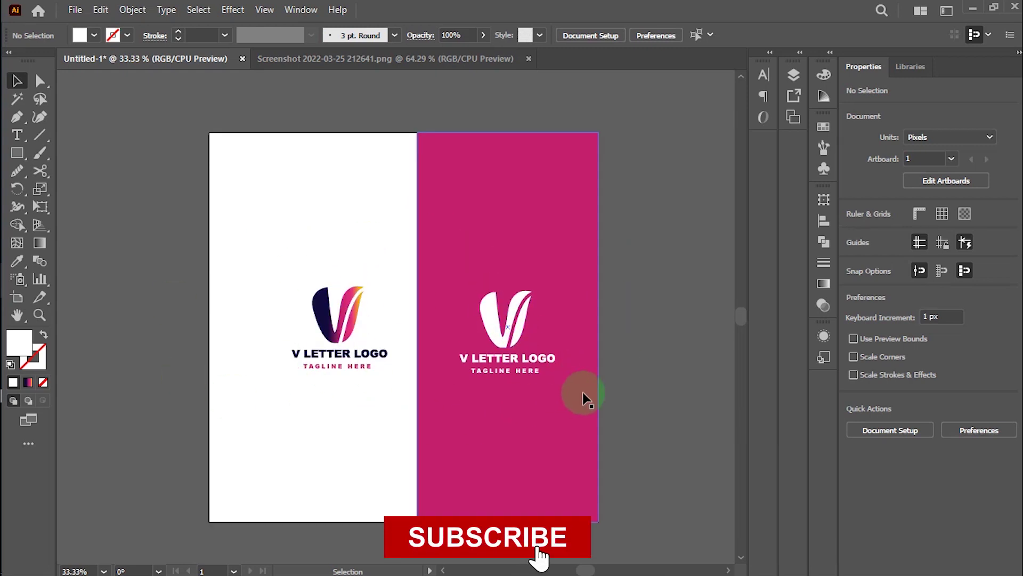